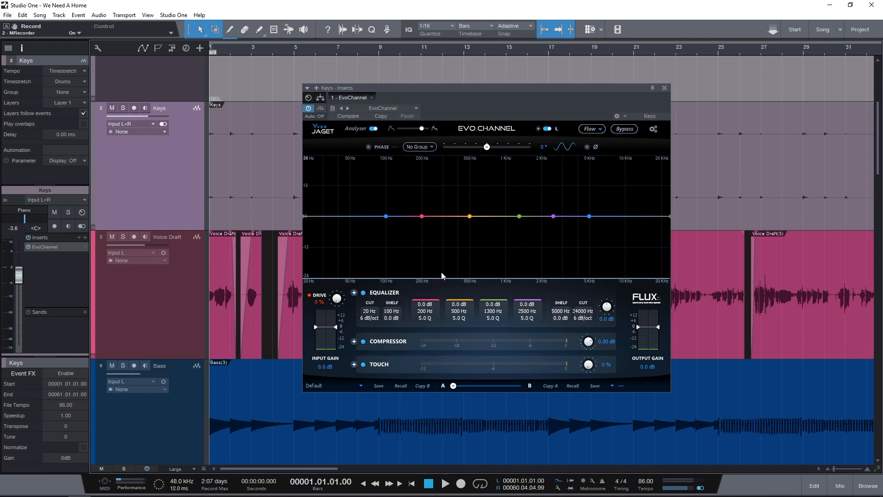
- Expand the equalizer section and set the low cut to about 64 Hz and the high cut to 1622 Hz
{"action": "left_click", "coordinate": [354, 293]}
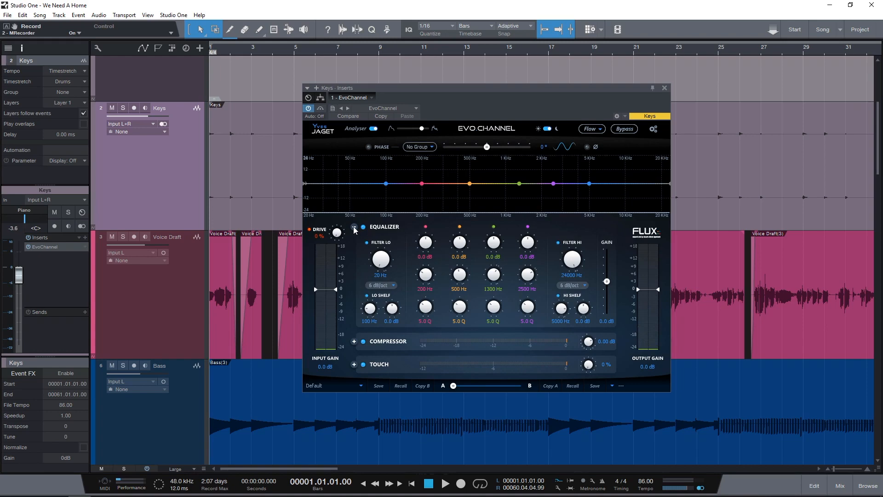
{"action": "left_click", "coordinate": [354, 227]}
{"action": "left_click", "coordinate": [355, 296]}
{"action": "left_click_drag", "start_coordinate": [380, 262], "coordinate": [386, 225]}
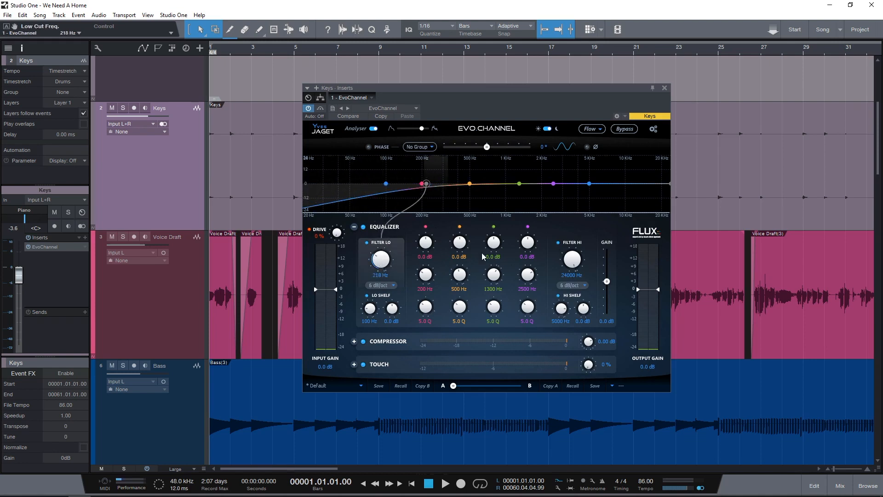
{"action": "left_click_drag", "start_coordinate": [577, 260], "coordinate": [574, 309]}
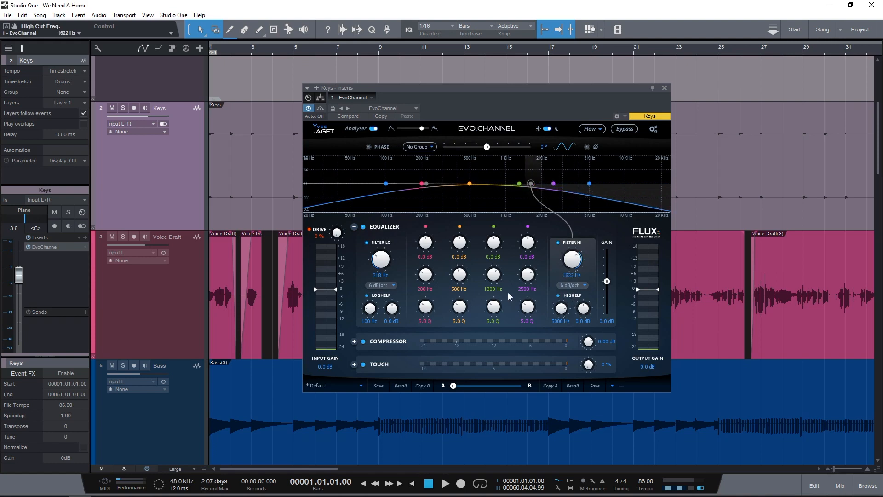
{"action": "mouse_move", "coordinate": [383, 258]}
{"action": "left_mouse_down"}
{"action": "mouse_move", "coordinate": [389, 202]}
{"action": "mouse_move", "coordinate": [391, 308]}
{"action": "left_mouse_up"}
- Solo the Keys track for a short playback check and reset the low and high cut filters to their defaults
{"action": "key", "text": "s"}
{"action": "key", "text": "space"}
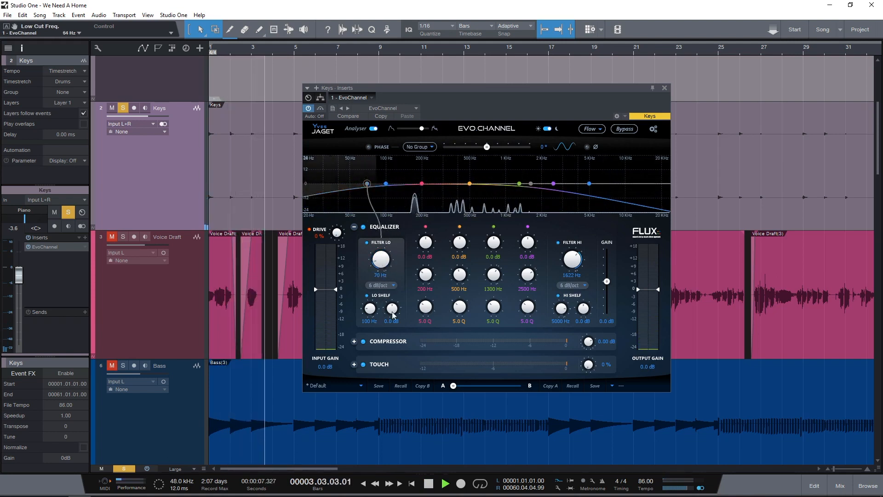
{"action": "key", "text": "space"}
{"action": "double_click", "coordinate": [572, 260]}
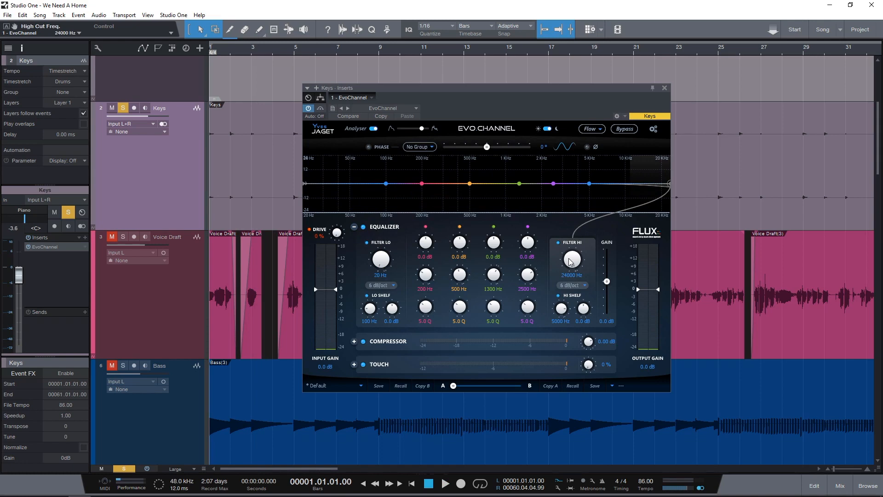
- Try a 24 dB/oct slope on the low cut filter and adjust its cutoff frequency
{"action": "left_click", "coordinate": [391, 286]}
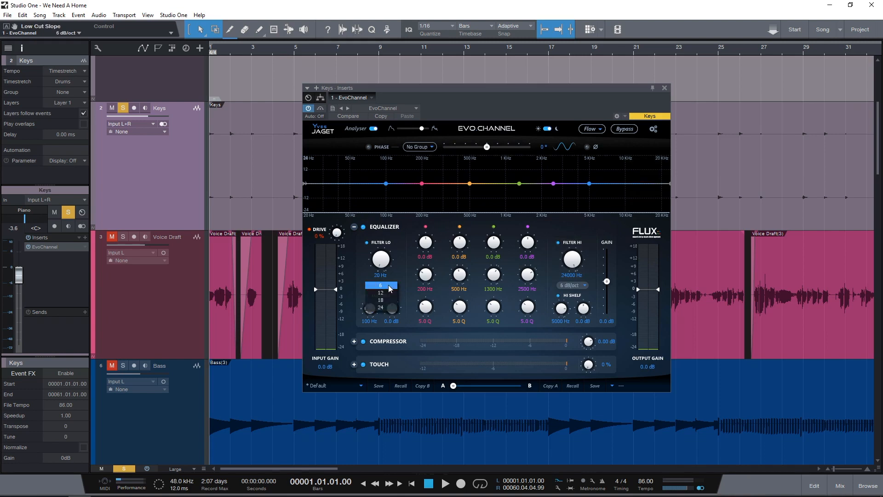
{"action": "left_click", "coordinate": [385, 308]}
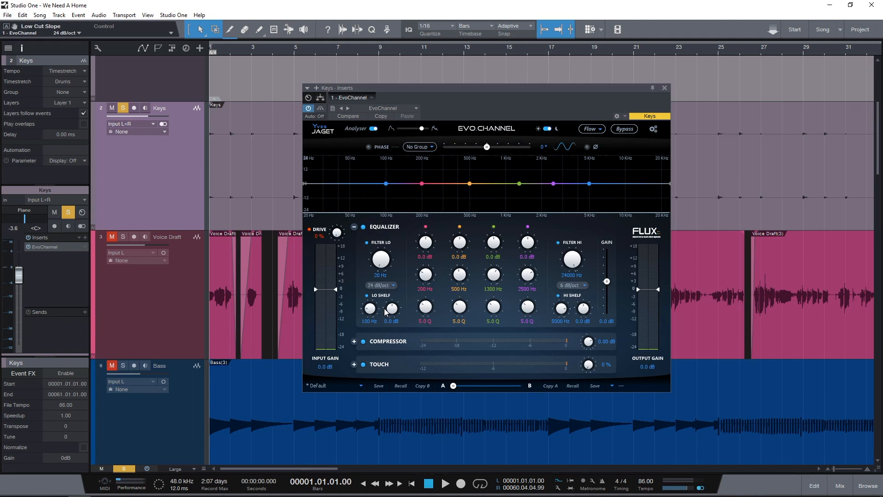
{"action": "left_click", "coordinate": [384, 256]}
{"action": "left_click_drag", "start_coordinate": [385, 259], "coordinate": [386, 304]}
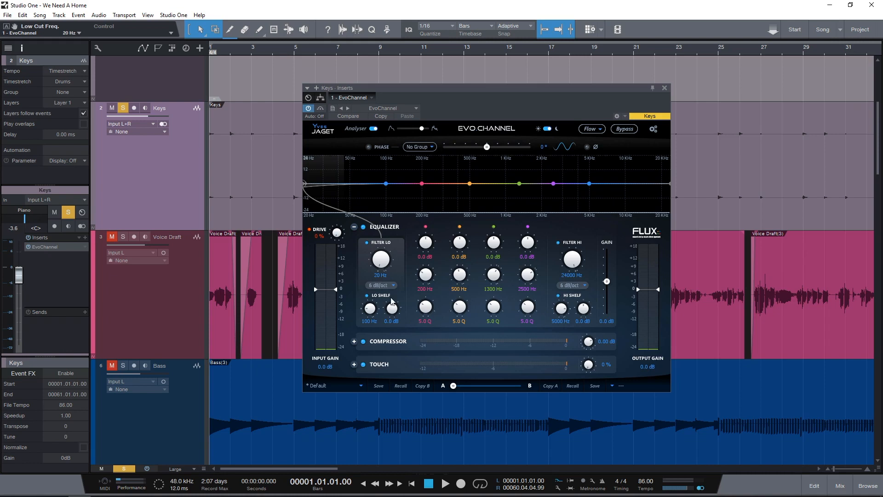
- Try a 14 dB low shelf boost and a 24000 Hz low shelf frequency, resetting both controls to default
{"action": "left_click_drag", "start_coordinate": [392, 308], "coordinate": [391, 277]}
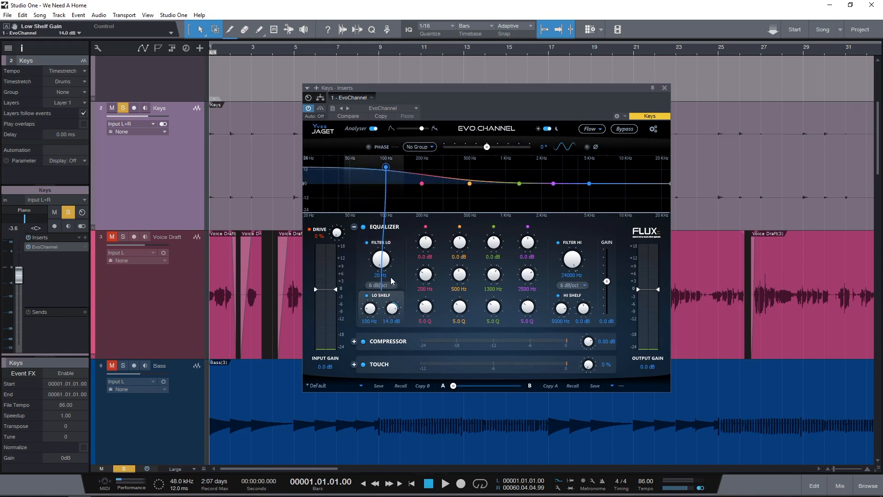
{"action": "left_click_drag", "start_coordinate": [370, 308], "coordinate": [387, 327]}
{"action": "double_click", "coordinate": [392, 309]}
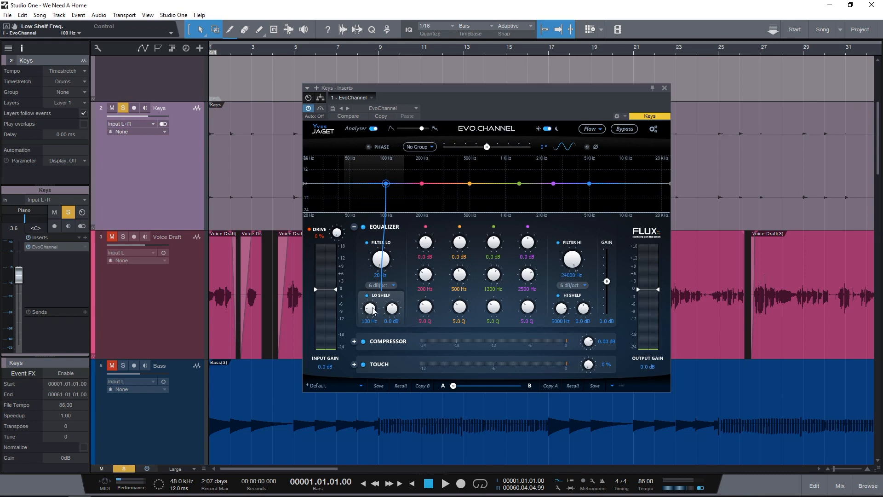
{"action": "left_click_drag", "start_coordinate": [373, 313], "coordinate": [374, 192]}
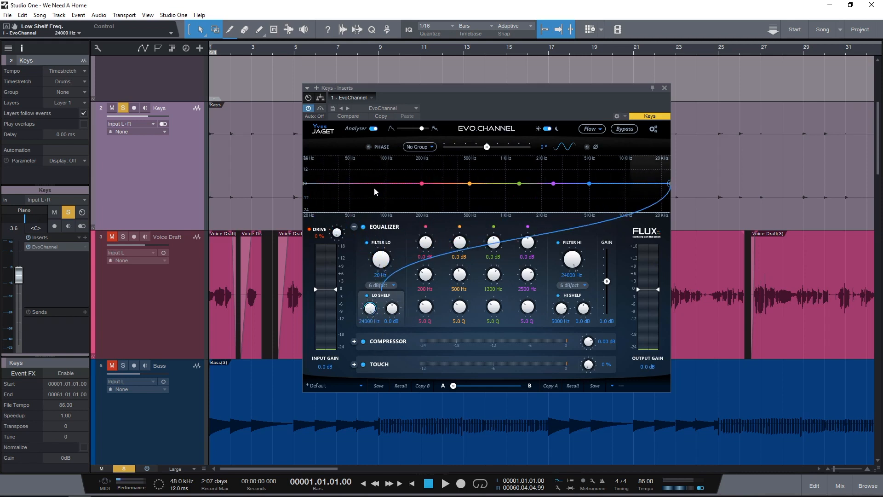
{"action": "double_click", "coordinate": [371, 311]}
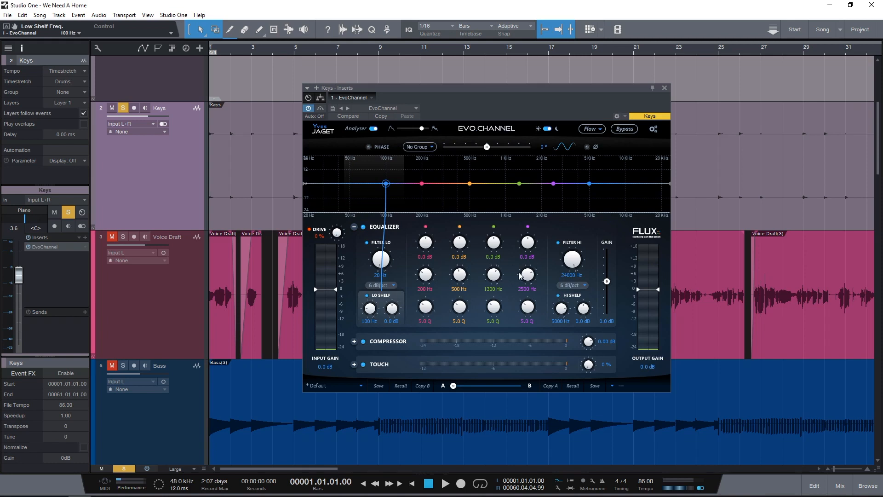
- Try the high shelf at 24000 Hz with 5 dB of gain, and reset its frequency and gain to default
{"action": "left_click_drag", "start_coordinate": [562, 314], "coordinate": [570, 260]}
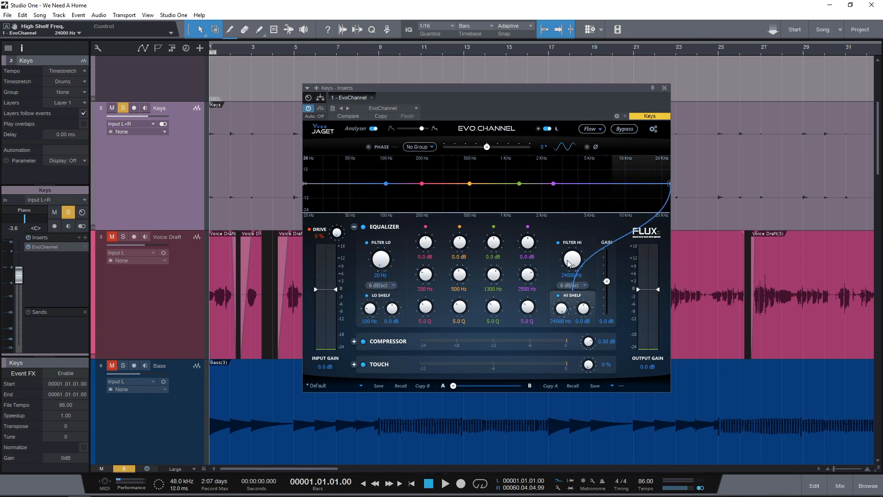
{"action": "left_click_drag", "start_coordinate": [585, 313], "coordinate": [587, 303]}
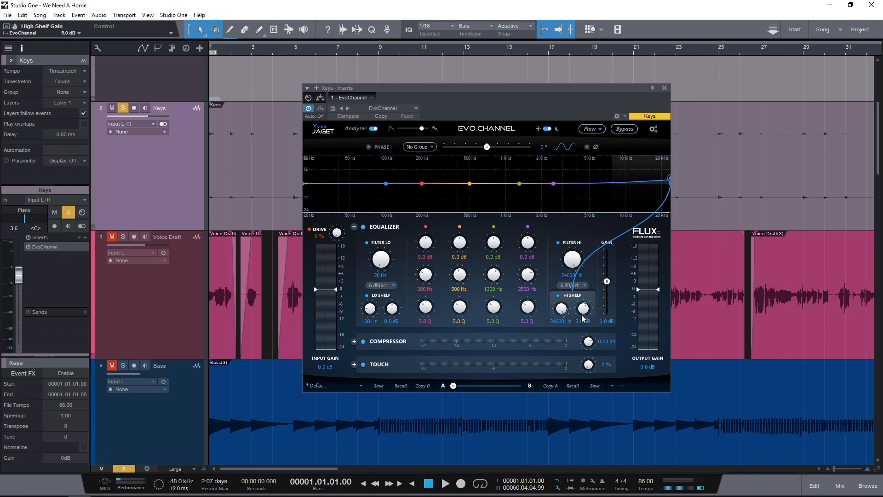
{"action": "double_click", "coordinate": [560, 308]}
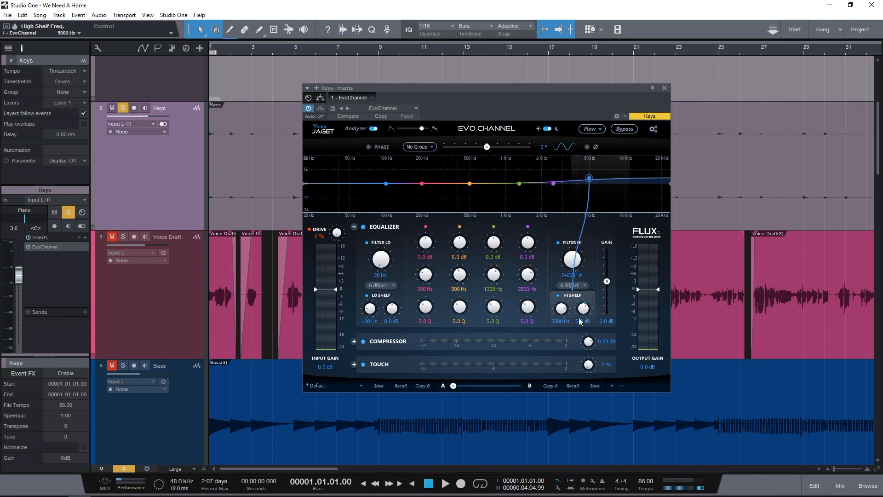
{"action": "double_click", "coordinate": [584, 308]}
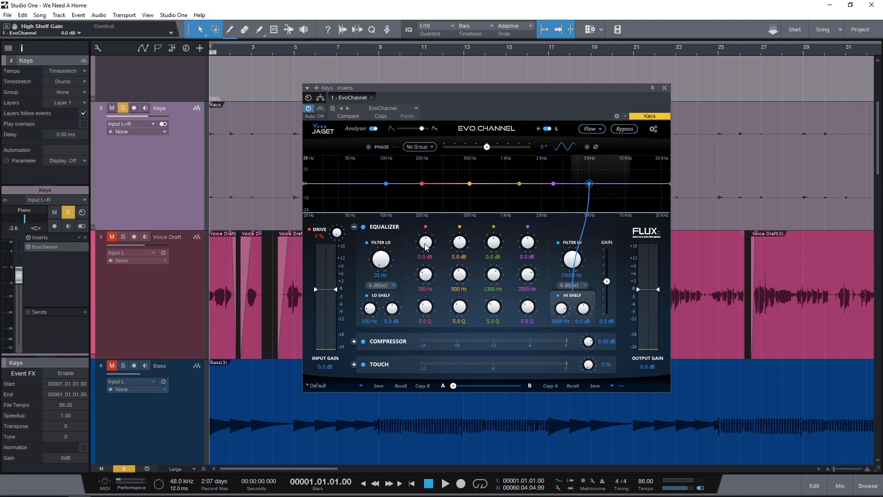
- Try boosting the 200 Hz band by 14.5 dB and by 24 dB, resetting its gain after each boost
{"action": "scroll", "coordinate": [426, 247], "scroll_direction": "up", "scroll_amount": 10}
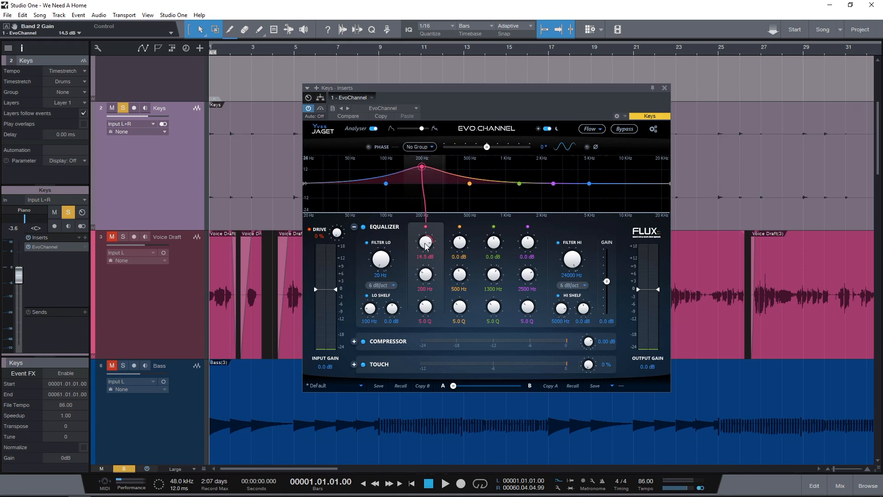
{"action": "double_click", "coordinate": [426, 247]}
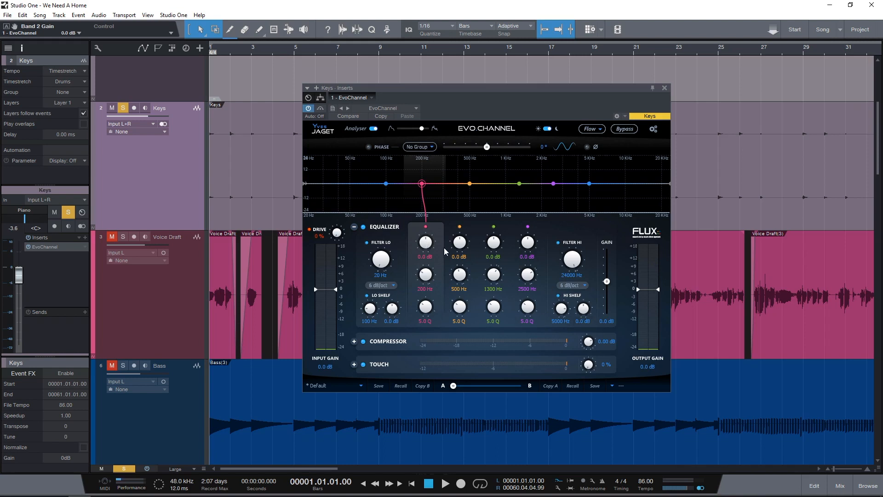
{"action": "left_click_drag", "start_coordinate": [426, 243], "coordinate": [426, 197]}
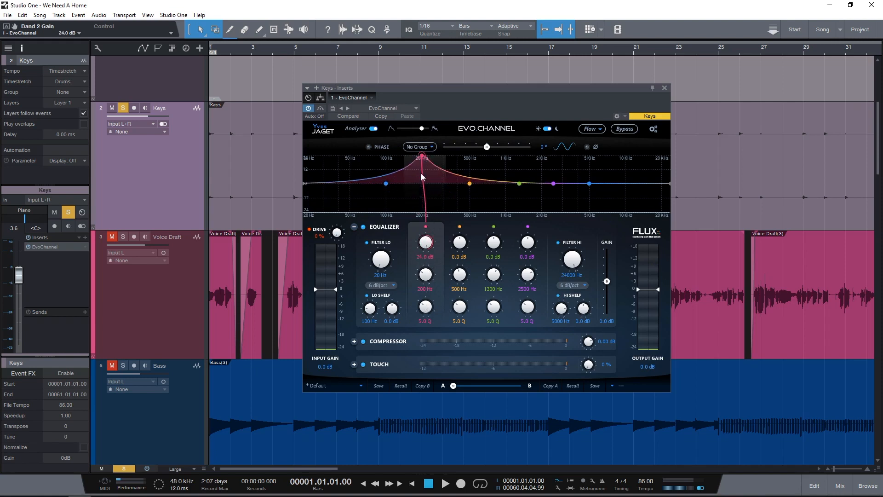
{"action": "double_click", "coordinate": [428, 244]}
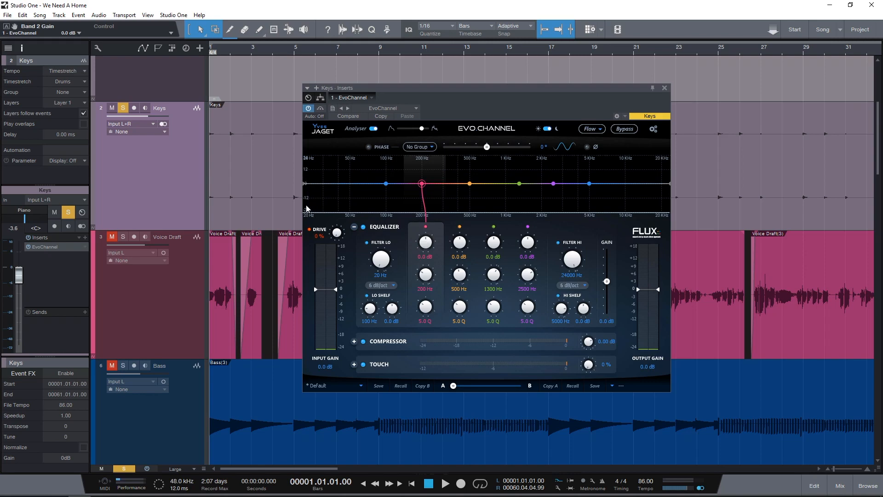
- Collapse the equalizer section and switch the graph scale to ±6 dB and back to ±24 dB
{"action": "left_click", "coordinate": [354, 226]}
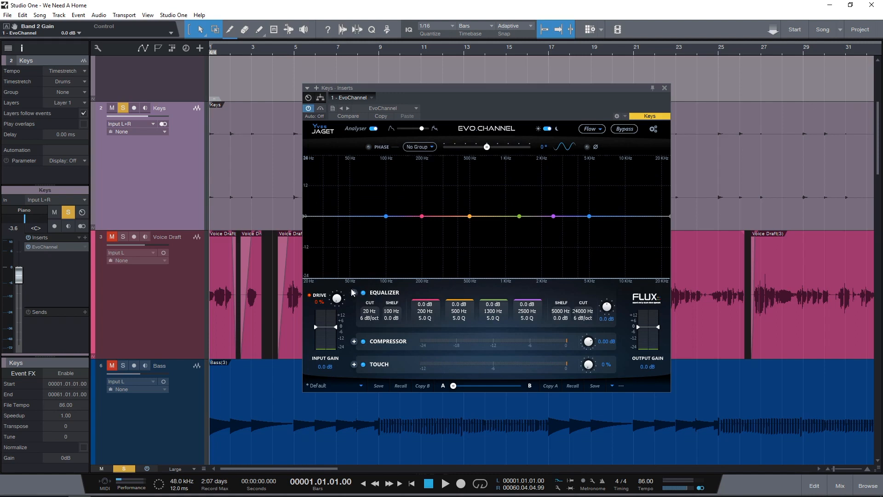
{"action": "right_click", "coordinate": [306, 194]}
{"action": "mouse_move", "coordinate": [331, 199]}
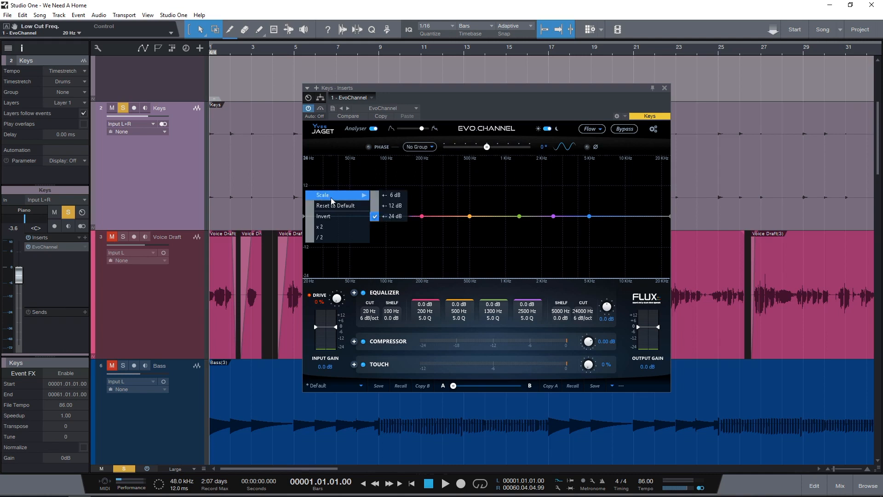
{"action": "left_click", "coordinate": [388, 195]}
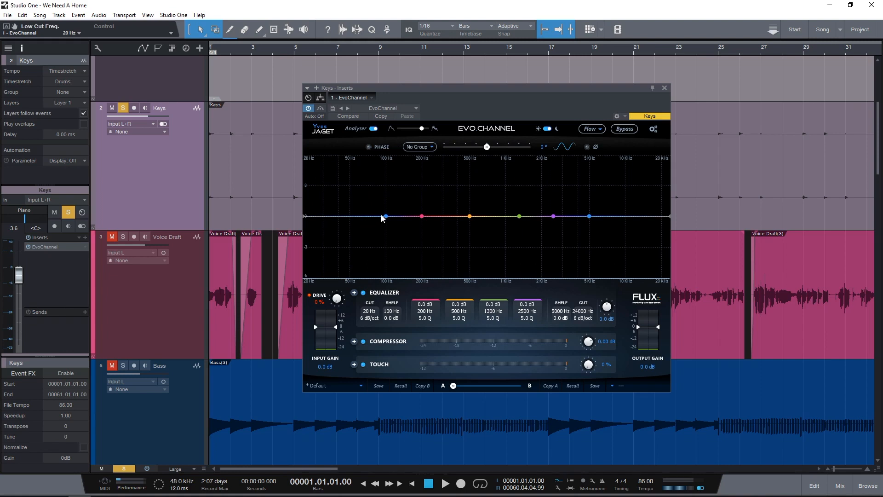
{"action": "right_click", "coordinate": [304, 206]}
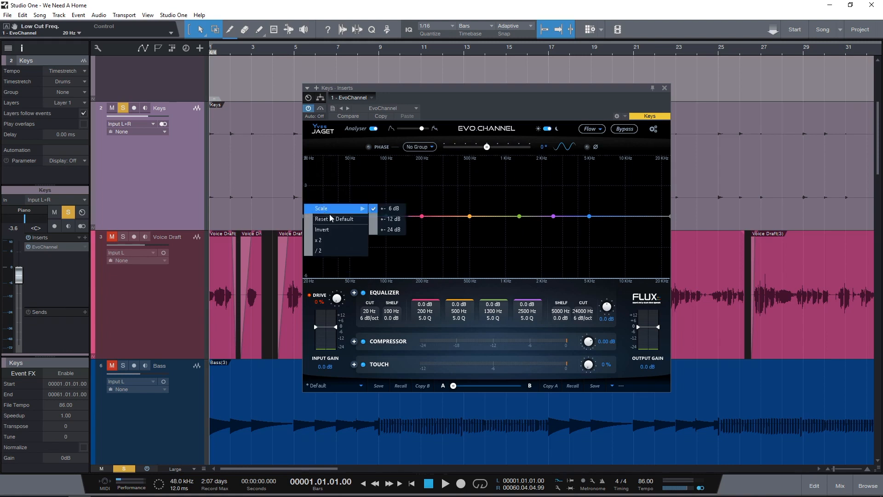
{"action": "left_click", "coordinate": [390, 230]}
- Shape the curve with low shelf 103 Hz at 2.0 dB, high shelf 4931 Hz at 3.1 dB, and the red band 84 Hz at -2.5 dB
{"action": "left_click_drag", "start_coordinate": [389, 216], "coordinate": [388, 210]}
{"action": "left_click_drag", "start_coordinate": [590, 216], "coordinate": [588, 208]}
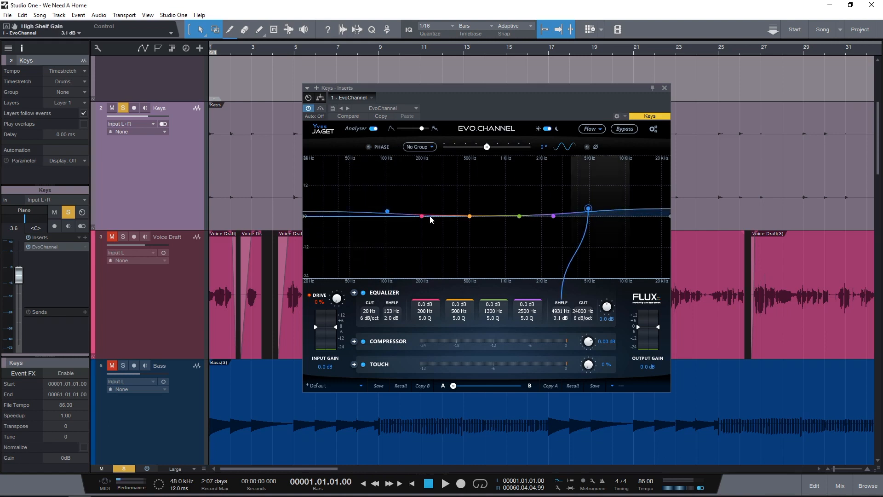
{"action": "left_click_drag", "start_coordinate": [422, 216], "coordinate": [378, 224]}
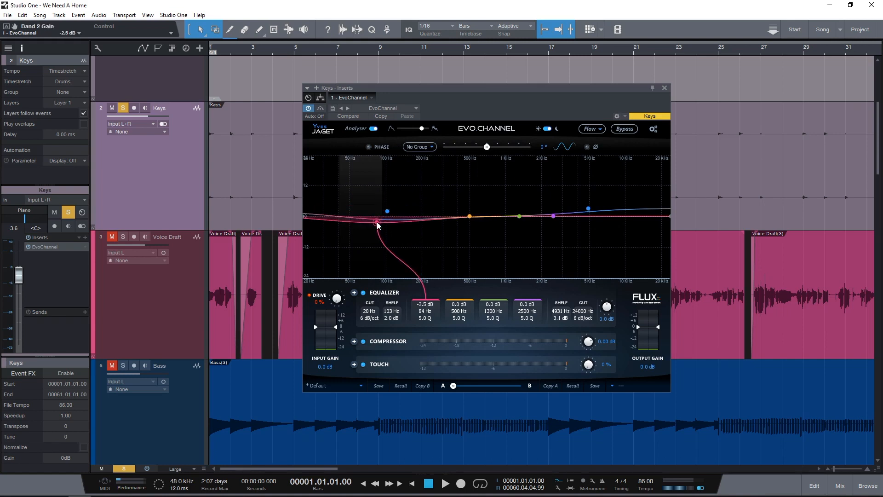
- Set the graph scale to ±6 dB and reset the equalizer curve to default
{"action": "right_click", "coordinate": [308, 193]}
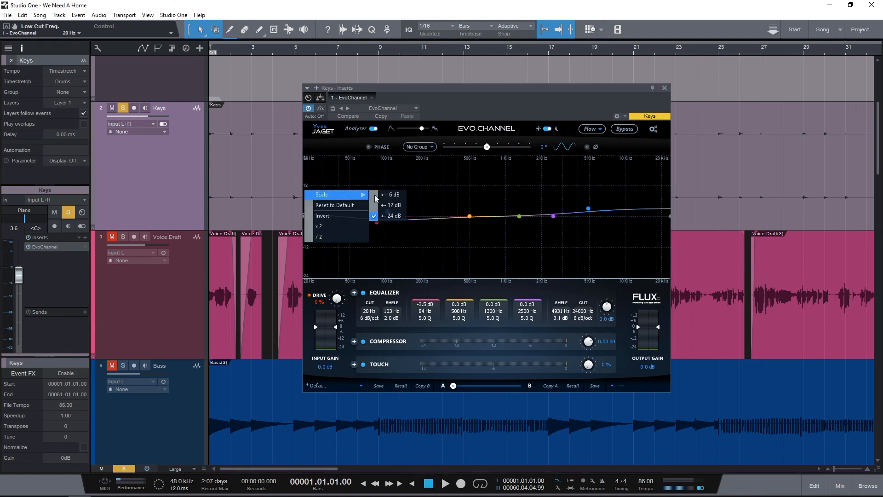
{"action": "left_click", "coordinate": [393, 195]}
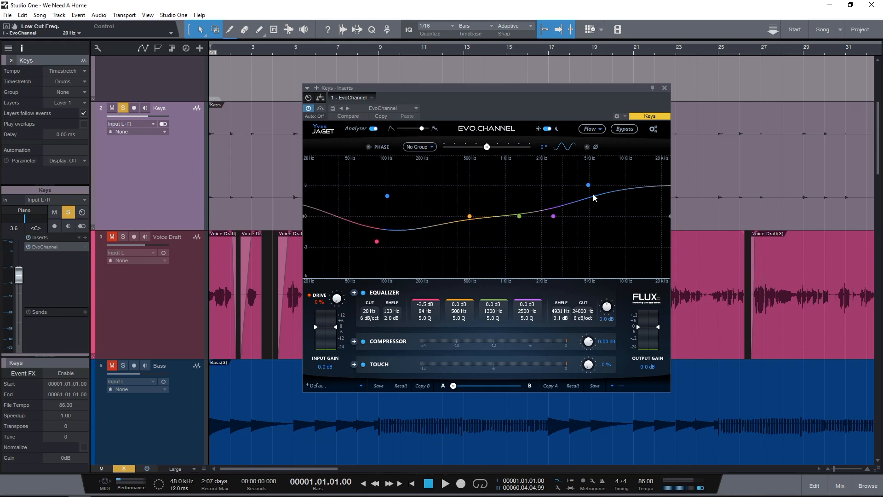
{"action": "right_click", "coordinate": [311, 197]}
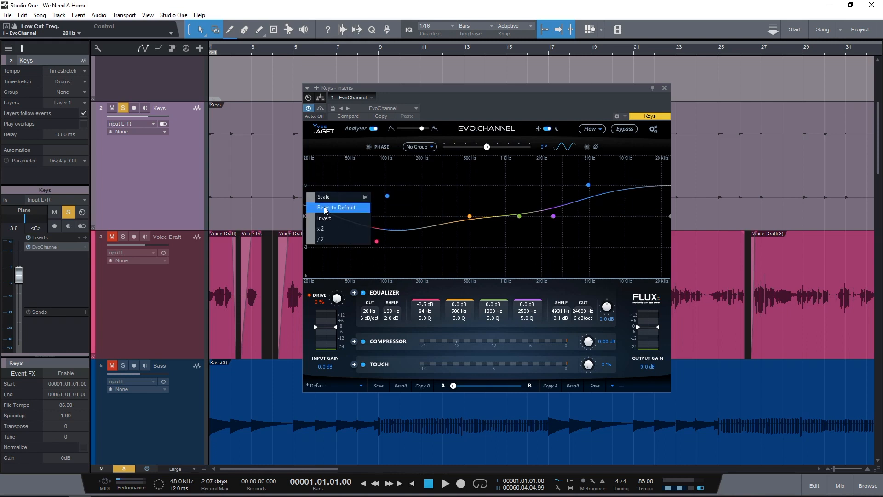
{"action": "left_click", "coordinate": [331, 208]}
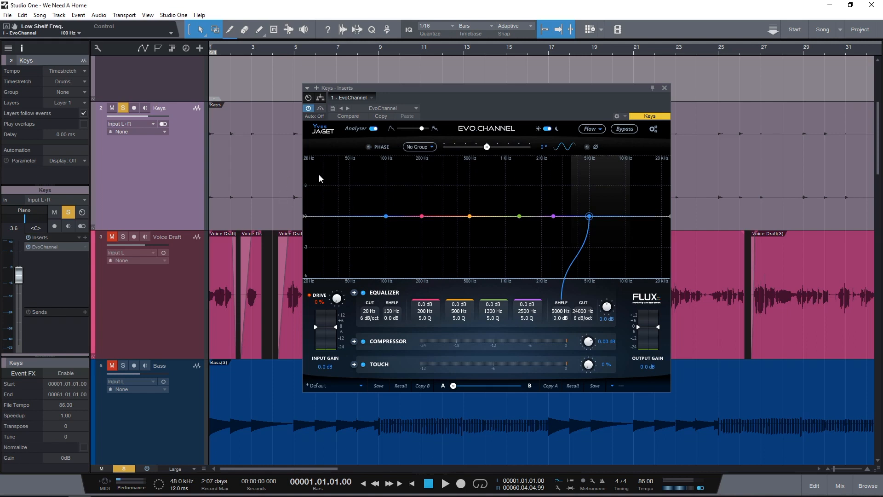
- Try low shelf 99 Hz at -0.5 dB and high shelf 4514 Hz at 0.6 dB, and reset the curve to default
{"action": "left_click_drag", "start_coordinate": [385, 217], "coordinate": [385, 222]}
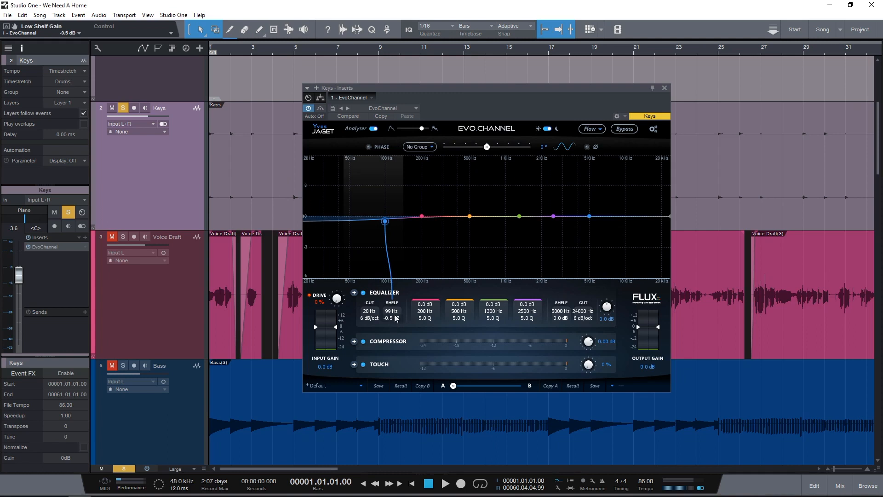
{"action": "left_click_drag", "start_coordinate": [589, 216], "coordinate": [583, 210]}
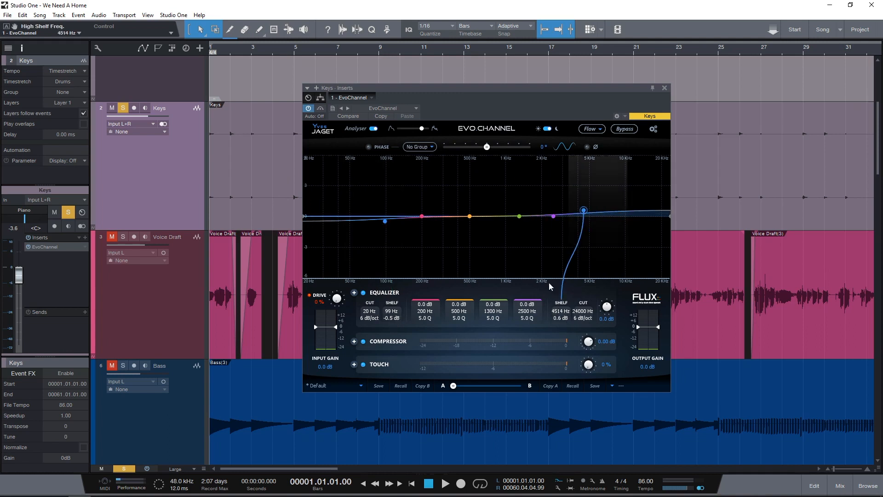
{"action": "right_click", "coordinate": [305, 197]}
{"action": "left_click", "coordinate": [329, 213]}
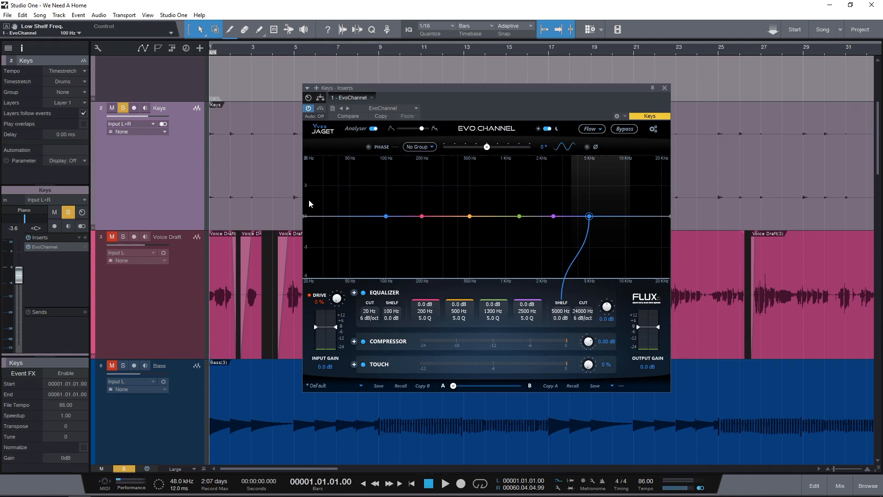
{"action": "right_click", "coordinate": [306, 198]}
{"action": "left_click", "coordinate": [326, 212]}
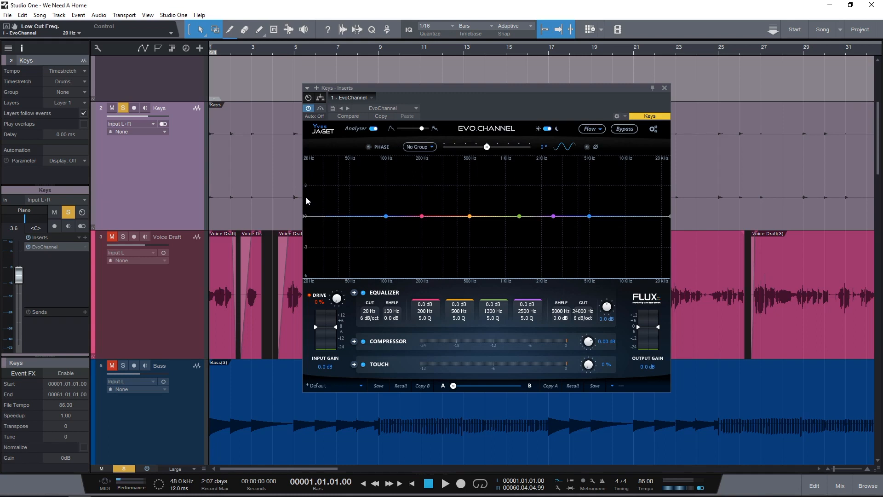
{"action": "right_click", "coordinate": [307, 200]}
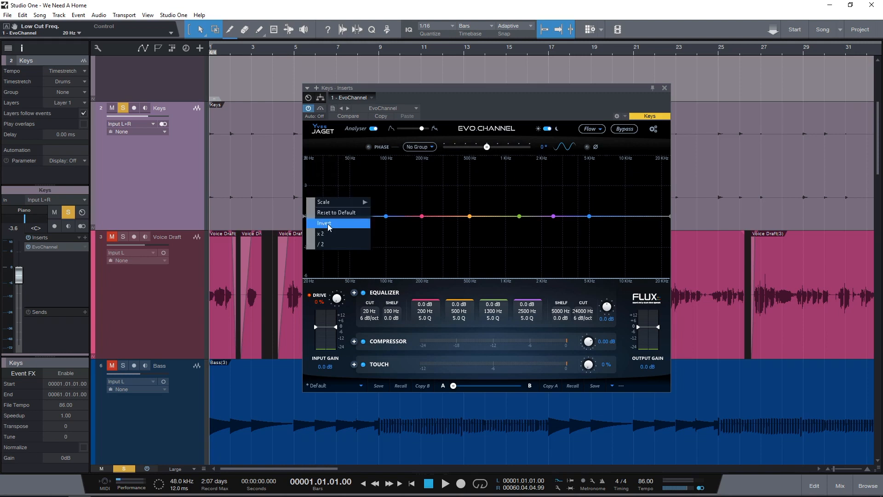
{"action": "left_click", "coordinate": [418, 229]}
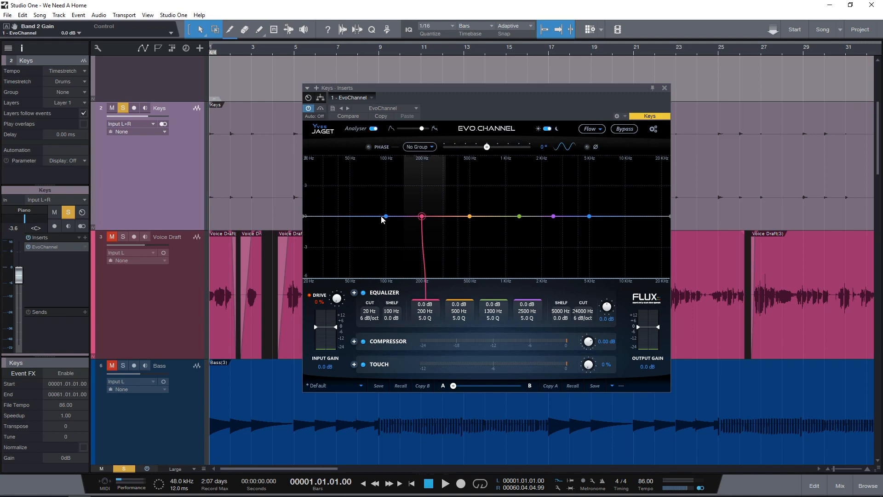
- Shape the curve with the low shelf at 109 Hz and -2.6 dB, high shelf at 2876 Hz and 2.5 dB, green band at 551 Hz and 1.5 dB
{"action": "left_click_drag", "start_coordinate": [386, 216], "coordinate": [390, 242]}
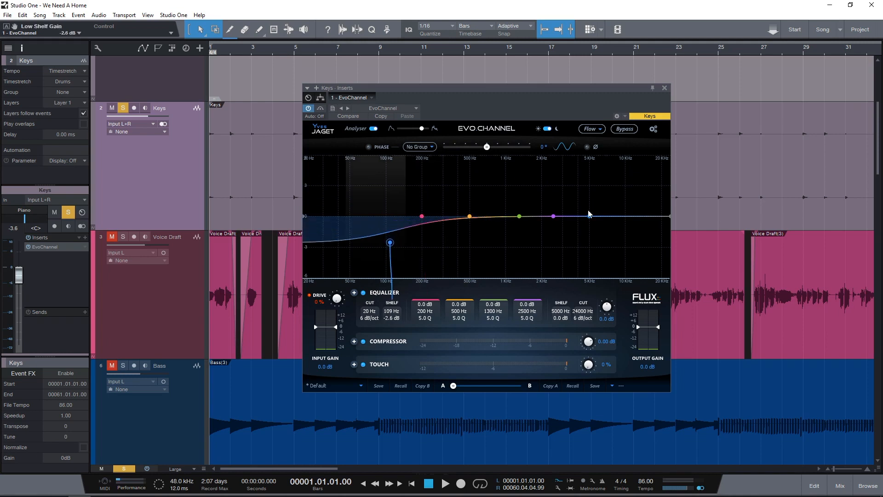
{"action": "left_click_drag", "start_coordinate": [591, 217], "coordinate": [561, 192]}
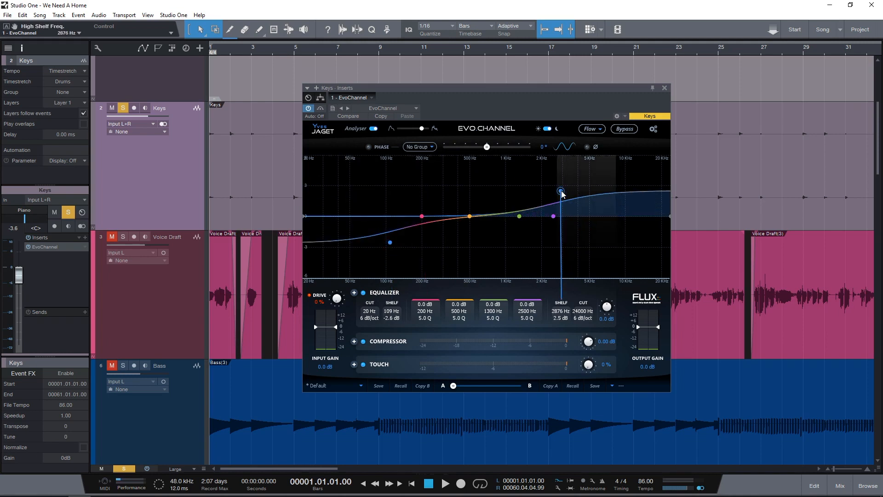
{"action": "left_click_drag", "start_coordinate": [518, 216], "coordinate": [483, 203]}
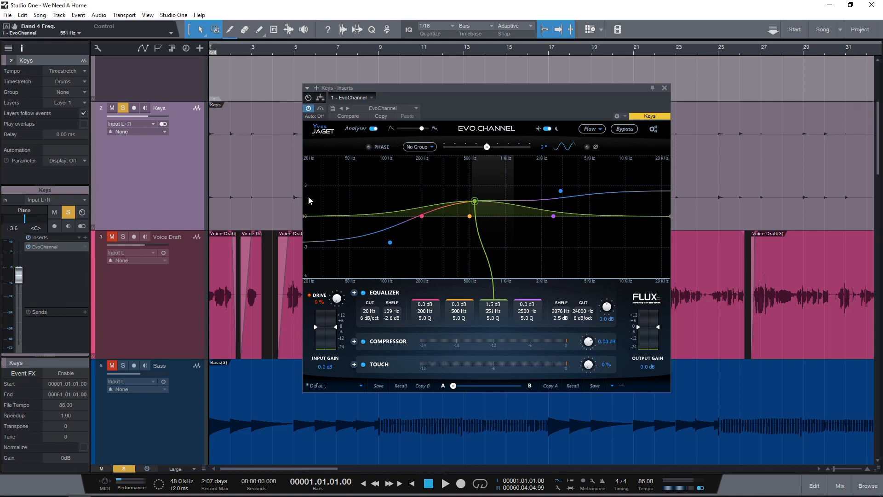
- Invert the equalizer curve and invert it back
{"action": "right_click", "coordinate": [305, 215]}
{"action": "left_click", "coordinate": [336, 225]}
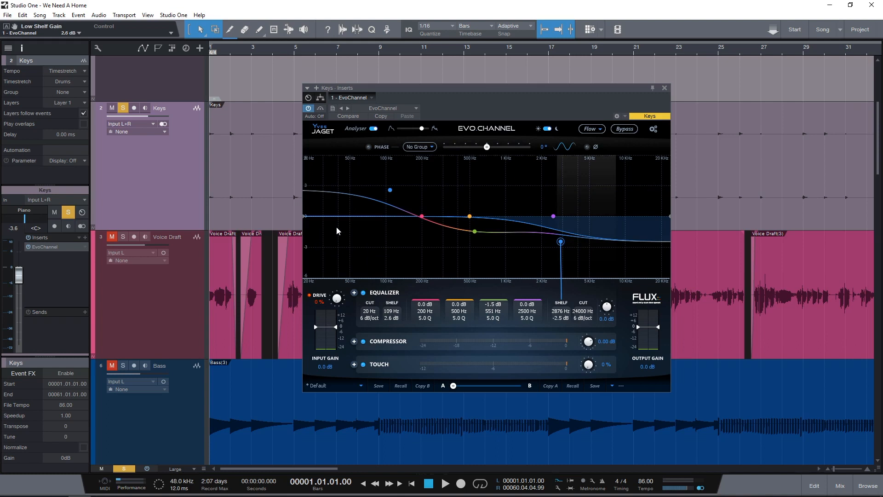
{"action": "right_click", "coordinate": [306, 215]}
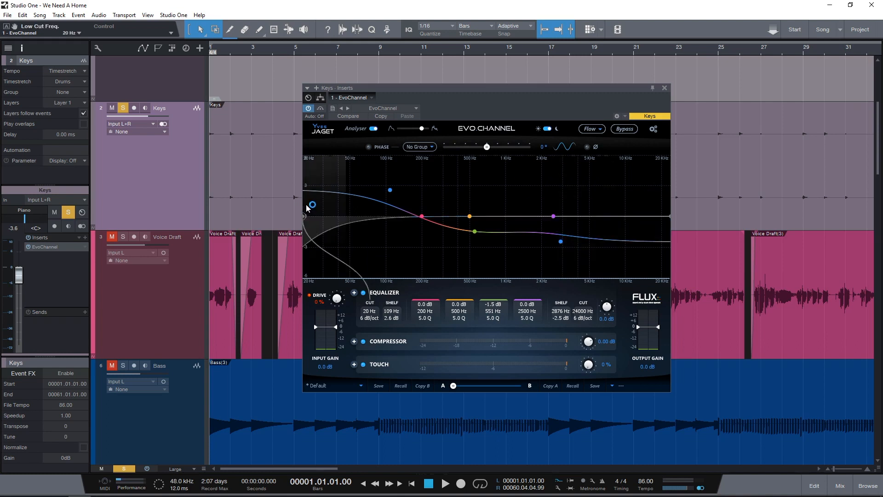
{"action": "left_click", "coordinate": [315, 229]}
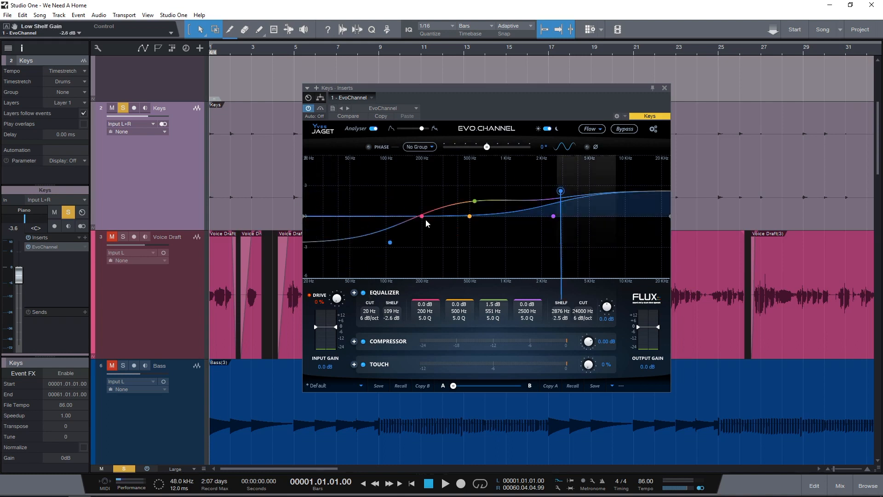
- Set the red band to -4.0 dB at 82 Hz with a Q of 88.7, and invert the whole curve twice
{"action": "left_click_drag", "start_coordinate": [425, 219], "coordinate": [375, 257]}
{"action": "scroll", "coordinate": [381, 222], "scroll_direction": "up", "scroll_amount": 10}
{"action": "right_click", "coordinate": [308, 228]}
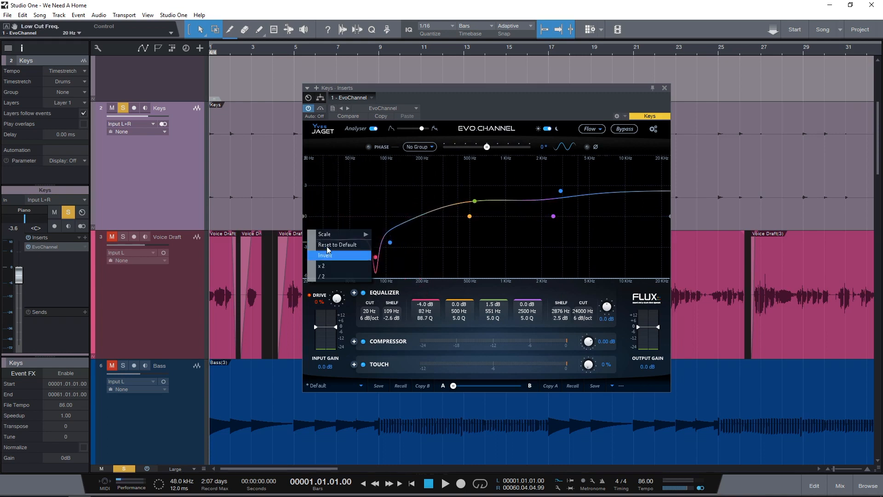
{"action": "left_click", "coordinate": [328, 256]}
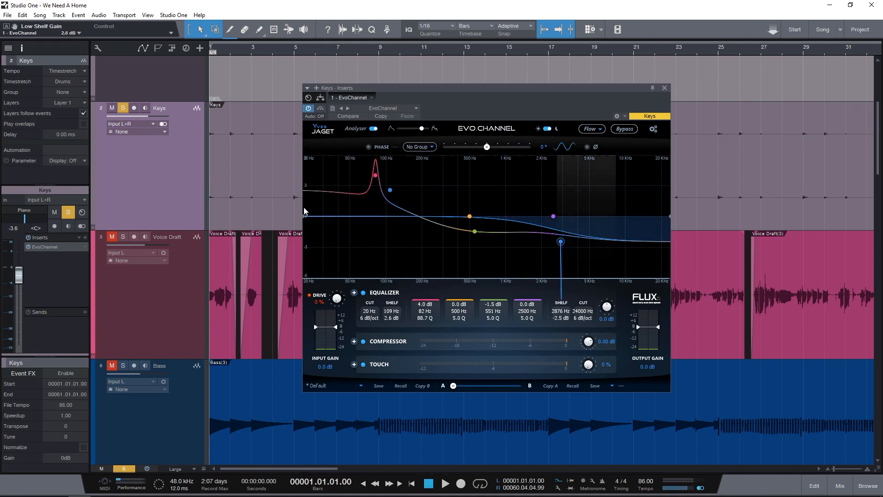
{"action": "right_click", "coordinate": [305, 209]}
{"action": "left_click", "coordinate": [323, 235]}
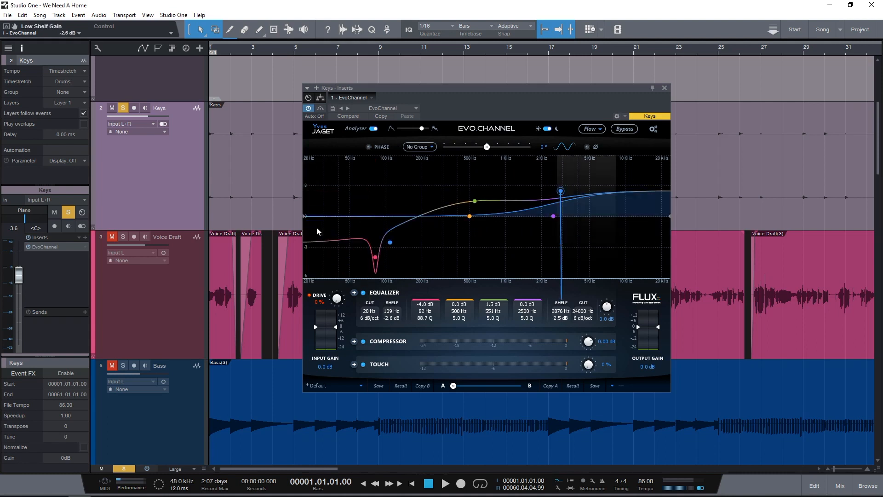
- Reset the curve to default and set the low shelf to -1.4 dB at 106 Hz and the high shelf to 0.9 dB at 4281 Hz
{"action": "right_click", "coordinate": [305, 227]}
{"action": "left_click", "coordinate": [324, 241]}
{"action": "left_click_drag", "start_coordinate": [386, 217], "coordinate": [389, 230]}
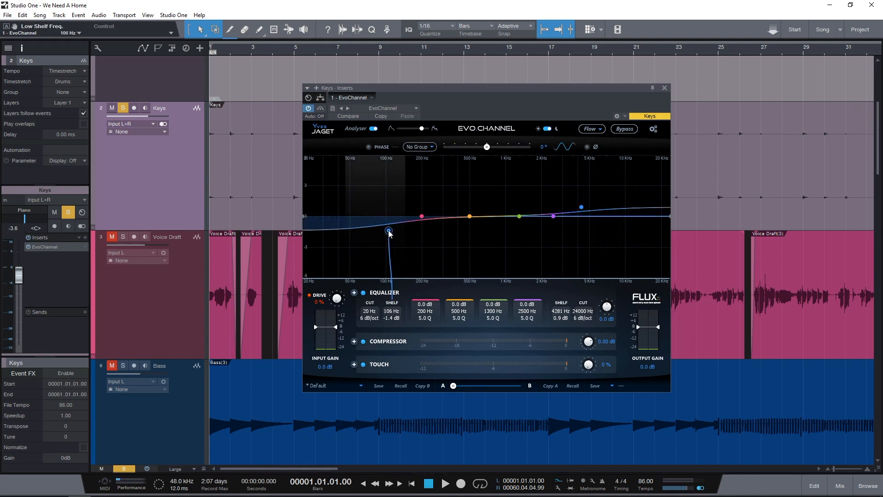
- Double the gains of the equalizer curve once, and halve them three times
{"action": "right_click", "coordinate": [305, 225]}
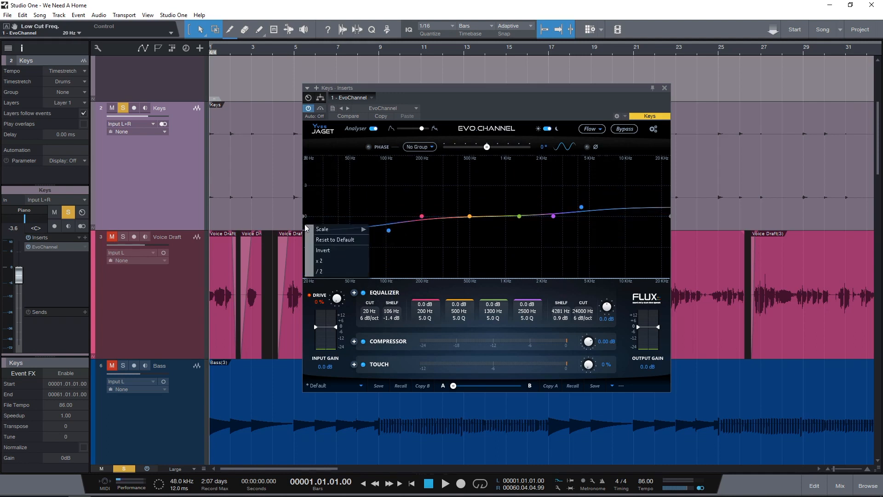
{"action": "left_click", "coordinate": [326, 262]}
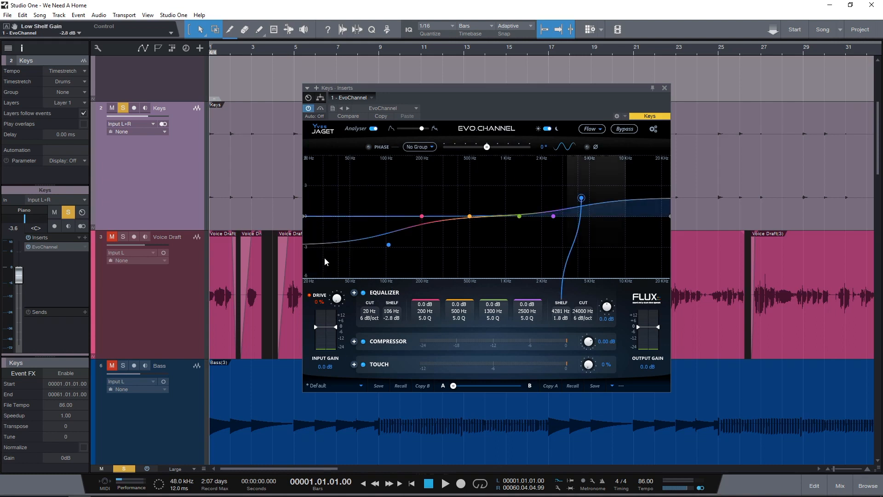
{"action": "right_click", "coordinate": [307, 230]}
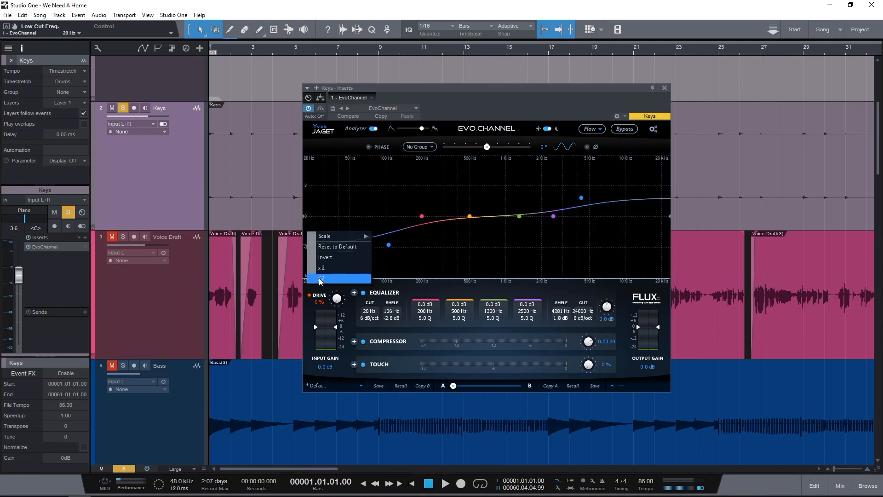
{"action": "left_click", "coordinate": [320, 279]}
{"action": "right_click", "coordinate": [307, 246]}
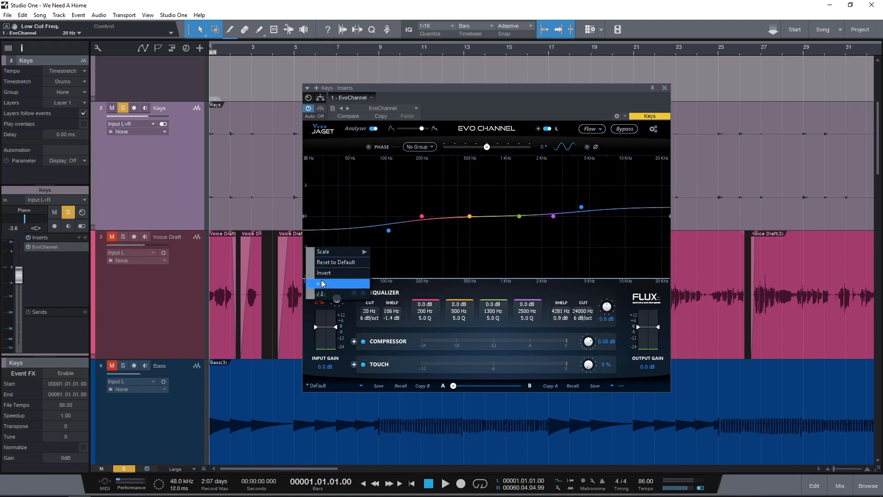
{"action": "left_click", "coordinate": [320, 289]}
{"action": "right_click", "coordinate": [308, 249]}
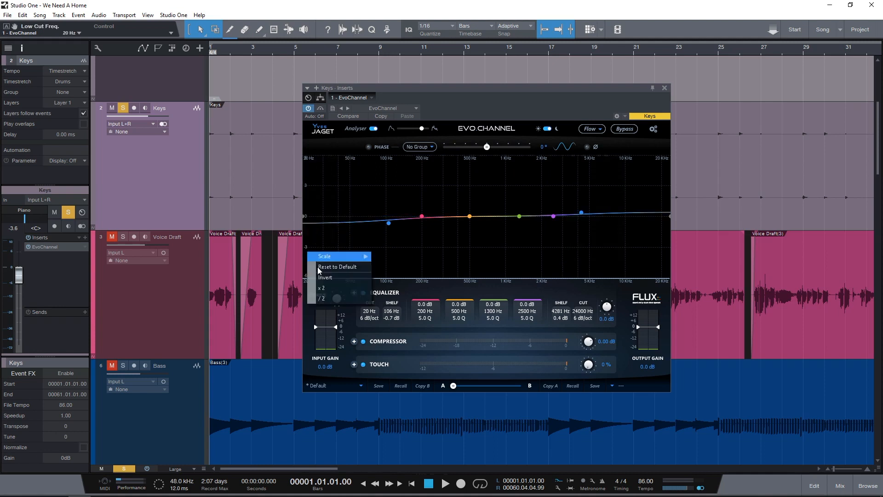
{"action": "left_click", "coordinate": [322, 297]}
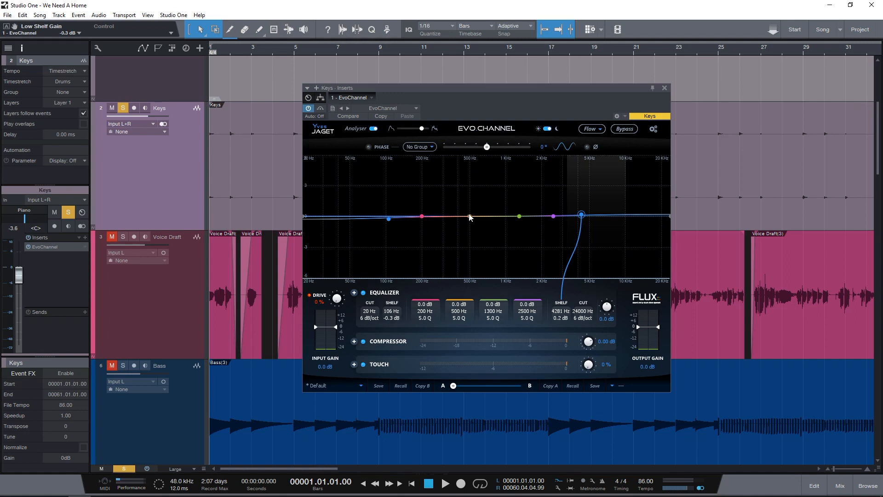
- Raise the orange band to 1.6 dB at 445 Hz and halve the curve's gains twice
{"action": "mouse_move", "coordinate": [470, 215]}
{"action": "left_mouse_down"}
{"action": "mouse_move", "coordinate": [465, 193]}
{"action": "mouse_move", "coordinate": [464, 200]}
{"action": "left_mouse_up"}
{"action": "right_click", "coordinate": [309, 249]}
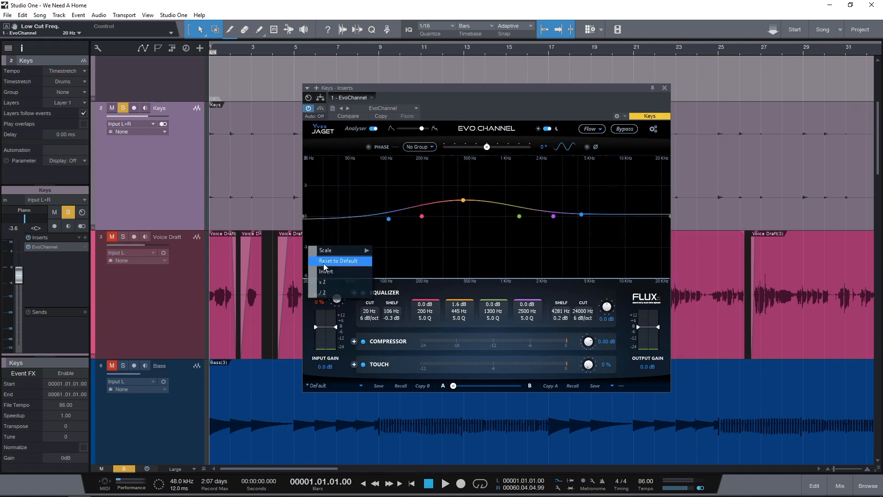
{"action": "left_click", "coordinate": [330, 295]}
{"action": "right_click", "coordinate": [311, 256]}
{"action": "left_click", "coordinate": [324, 304]}
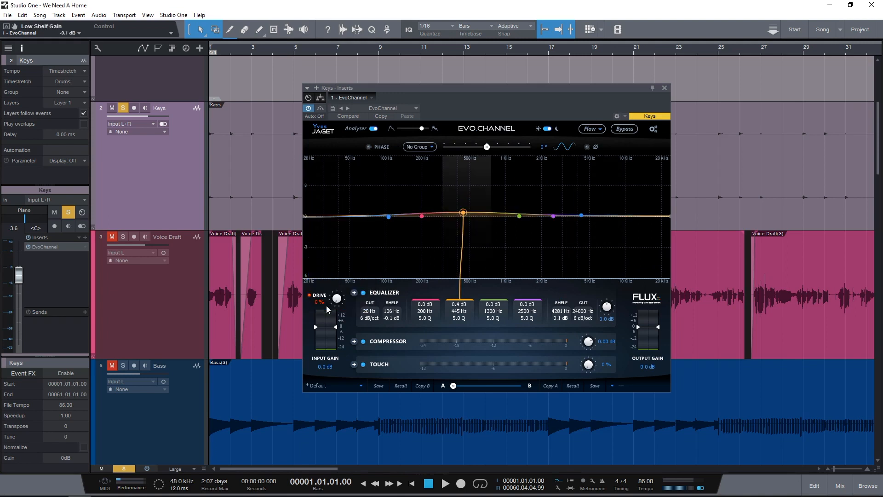
- Reset the equalizer curve to default, and expand and collapse the equalizer section twice
{"action": "right_click", "coordinate": [304, 203]}
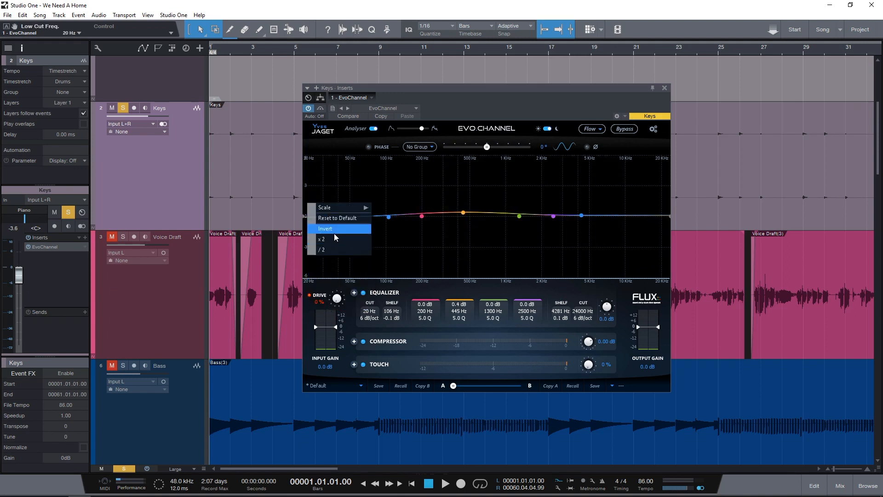
{"action": "left_click", "coordinate": [337, 218]}
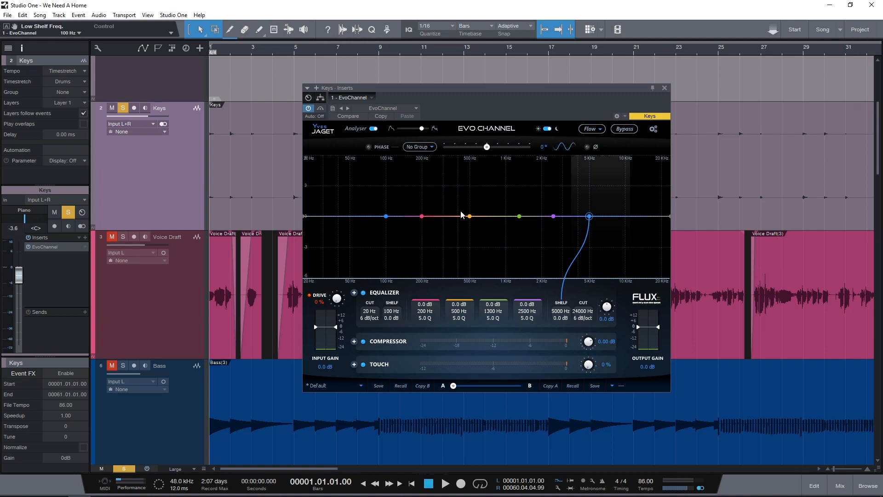
{"action": "left_click", "coordinate": [354, 293]}
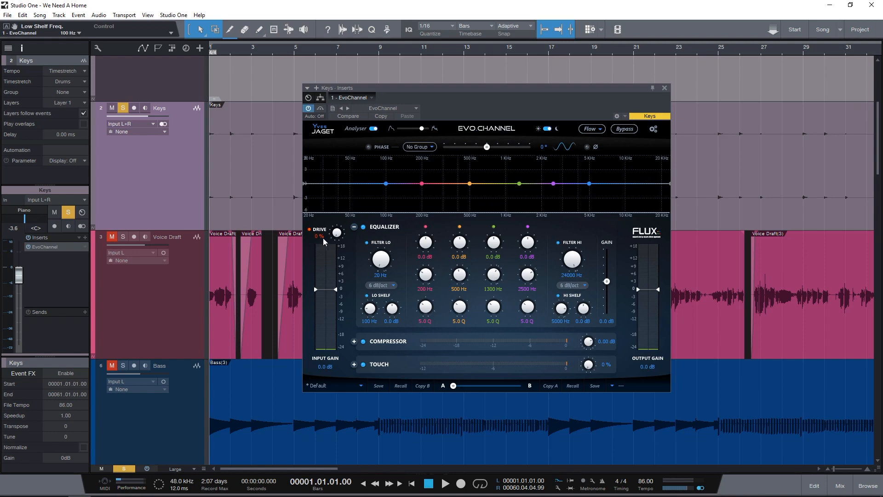
{"action": "left_click", "coordinate": [354, 227]}
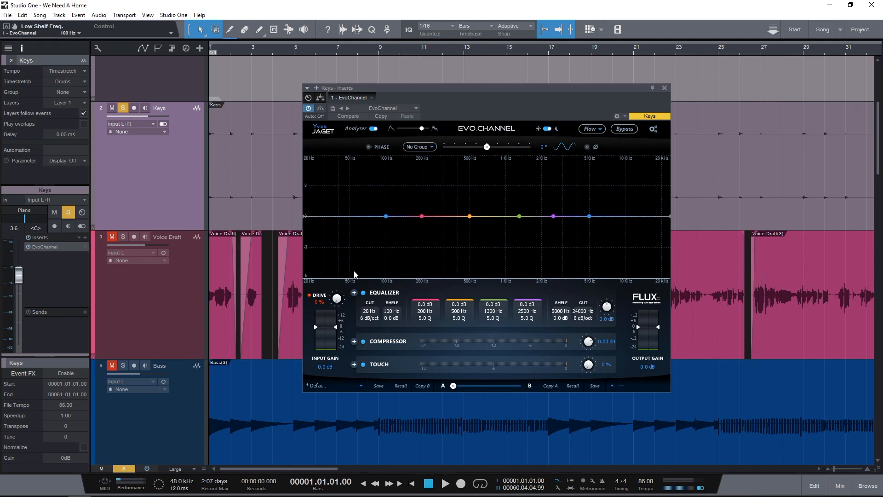
{"action": "left_click", "coordinate": [353, 293]}
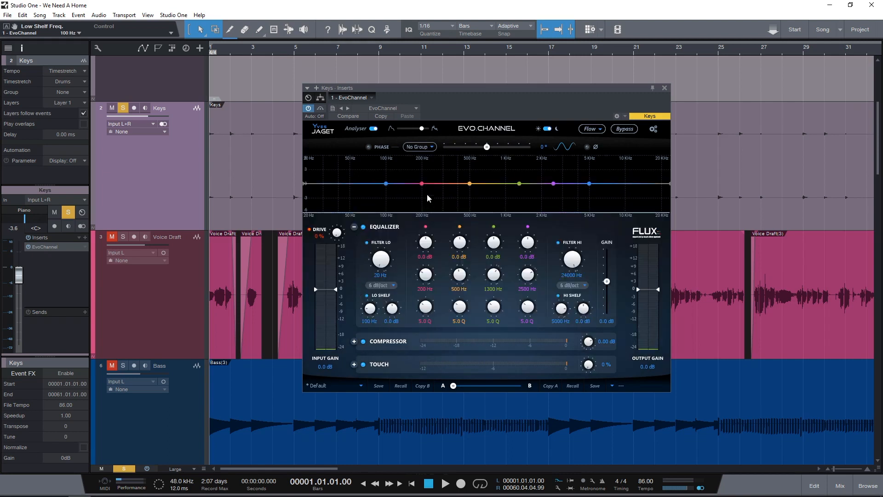
{"action": "left_click", "coordinate": [354, 227]}
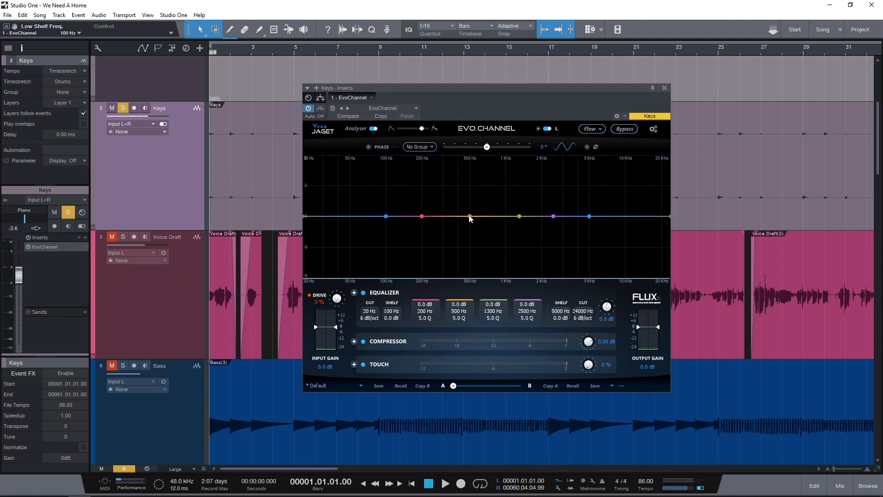
- Try the orange band at 2.8 dB and 491 Hz, vary its Q repeatedly, ending at 37.4, and reset the band
{"action": "left_click_drag", "start_coordinate": [470, 217], "coordinate": [468, 189]}
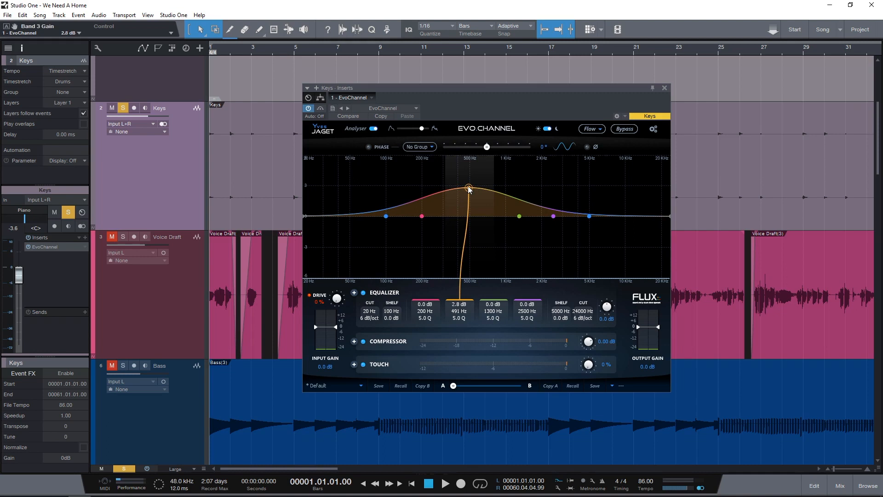
{"action": "scroll", "coordinate": [468, 188], "scroll_direction": "up", "scroll_amount": 8}
{"action": "scroll", "coordinate": [468, 189], "scroll_direction": "up", "scroll_amount": 4}
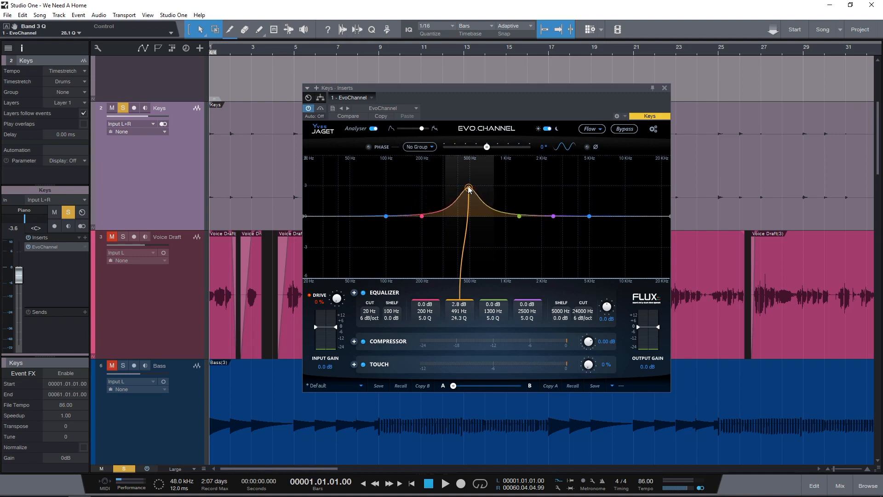
{"action": "scroll", "coordinate": [468, 188], "scroll_direction": "down", "scroll_amount": 2}
{"action": "scroll", "coordinate": [468, 188], "scroll_direction": "up", "scroll_amount": 6}
{"action": "scroll", "coordinate": [468, 188], "scroll_direction": "down", "scroll_amount": 4}
{"action": "scroll", "coordinate": [468, 189], "scroll_direction": "up", "scroll_amount": 6}
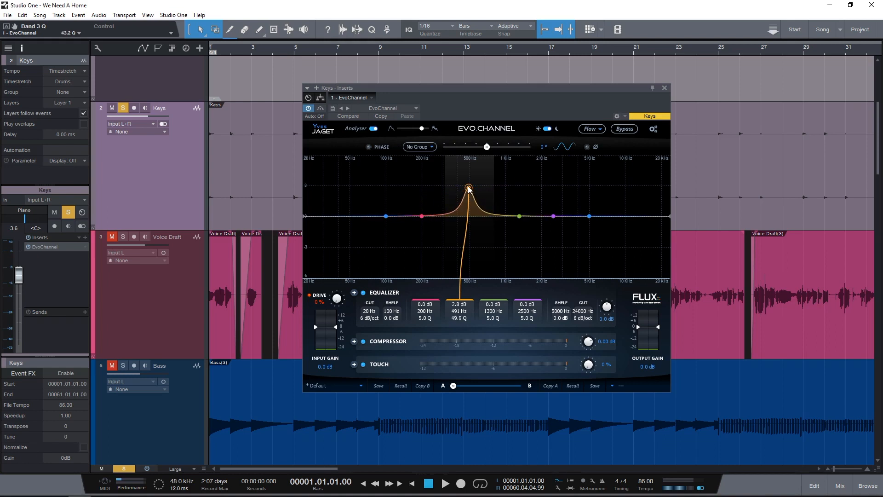
{"action": "scroll", "coordinate": [468, 189], "scroll_direction": "down", "scroll_amount": 4}
{"action": "scroll", "coordinate": [468, 189], "scroll_direction": "up", "scroll_amount": 5}
{"action": "scroll", "coordinate": [468, 189], "scroll_direction": "down", "scroll_amount": 4}
{"action": "scroll", "coordinate": [468, 189], "scroll_direction": "up", "scroll_amount": 5}
{"action": "scroll", "coordinate": [468, 189], "scroll_direction": "down", "scroll_amount": 5}
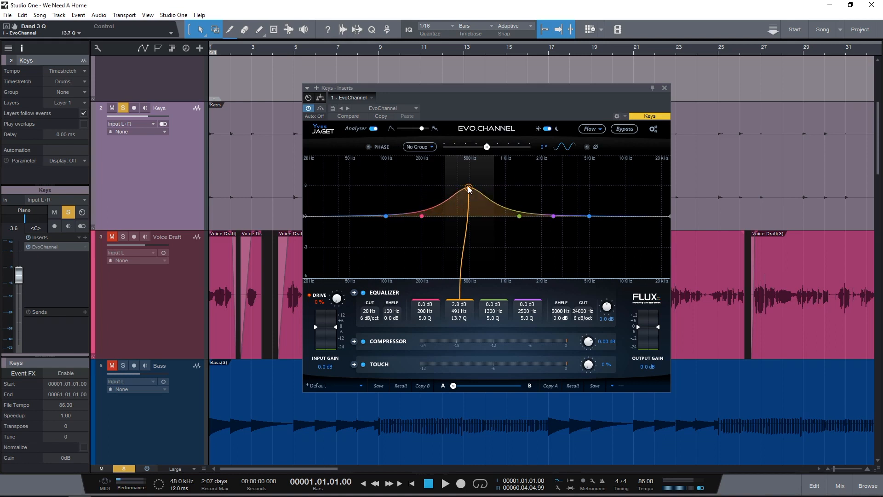
{"action": "scroll", "coordinate": [468, 189], "scroll_direction": "up", "scroll_amount": 5}
{"action": "scroll", "coordinate": [468, 189], "scroll_direction": "down", "scroll_amount": 4}
{"action": "scroll", "coordinate": [468, 188], "scroll_direction": "up", "scroll_amount": 3}
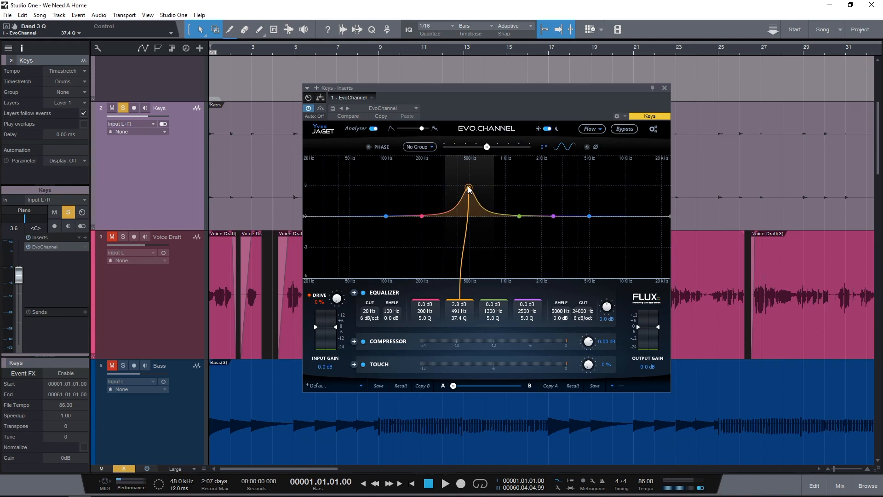
{"action": "double_click", "coordinate": [469, 188]}
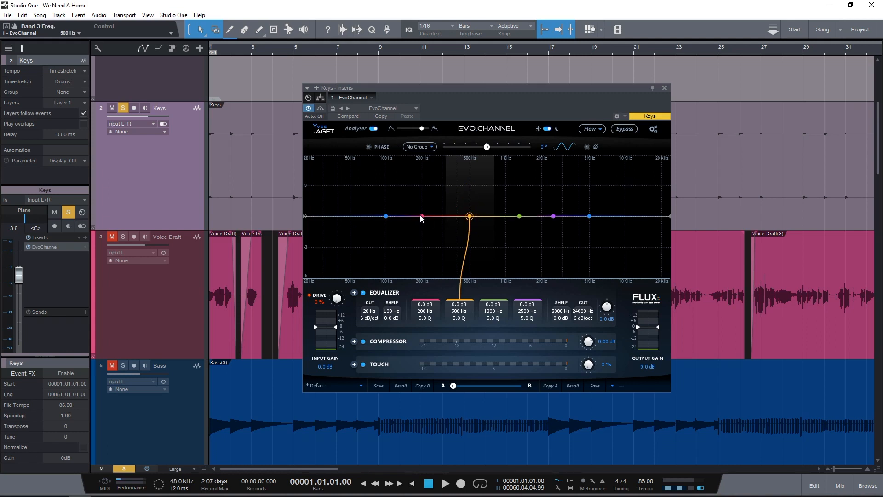
- Try the red band at 3.1 dB and 289 Hz with a Q of 21.0, and reset the band
{"action": "left_click_drag", "start_coordinate": [421, 215], "coordinate": [444, 189]}
{"action": "scroll", "coordinate": [417, 177], "scroll_direction": "up", "scroll_amount": 3}
{"action": "scroll", "coordinate": [417, 177], "scroll_direction": "up", "scroll_amount": 6}
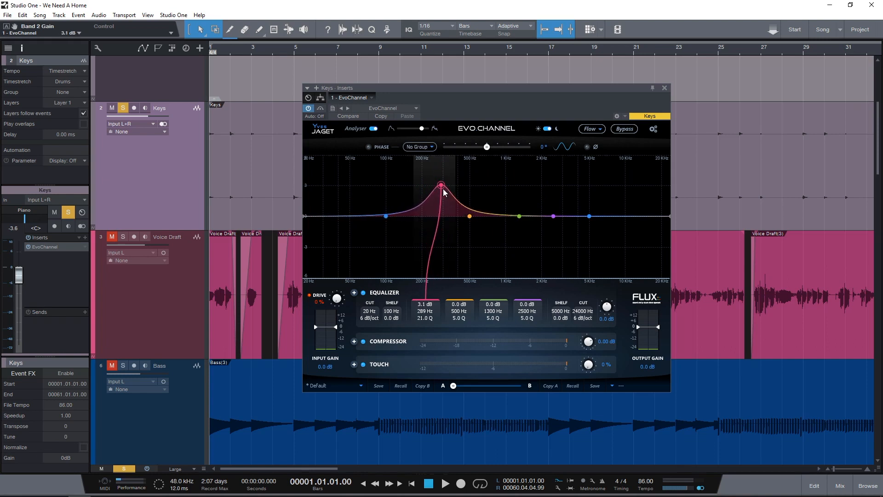
{"action": "double_click", "coordinate": [441, 186]}
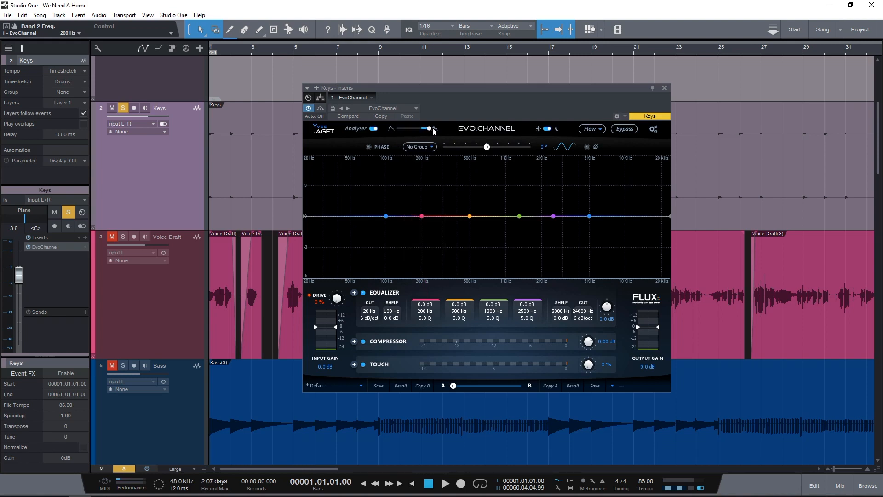
- Slightly lower the analyser's display slider and play the Keys track briefly to view its spectrum
{"action": "left_click_drag", "start_coordinate": [433, 131], "coordinate": [405, 133]}
{"action": "key", "text": "space"}
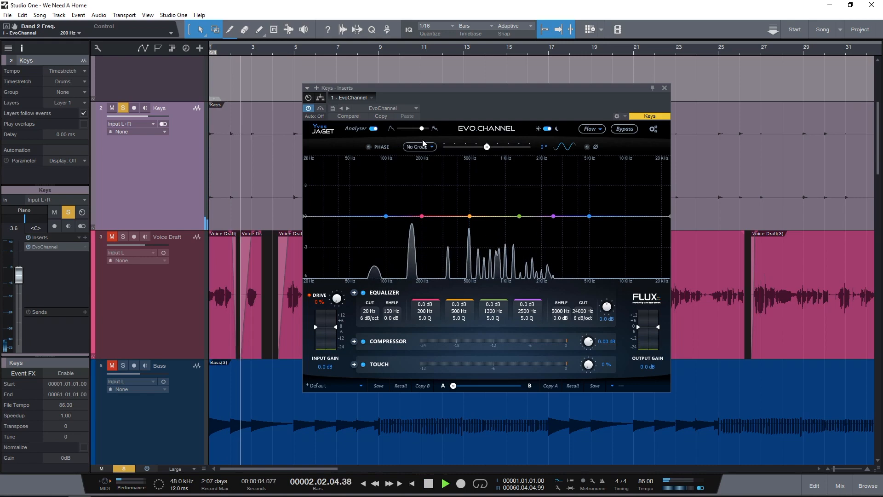
{"action": "key", "text": "space"}
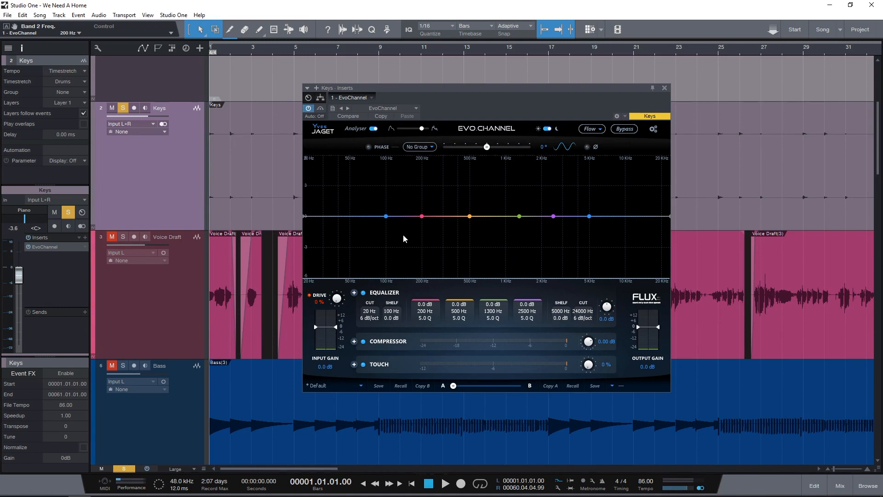
- Raise the green band to 5.3 dB at 1004 Hz with a Q of 57.6, and set the graph's gain range to 24 dB
{"action": "left_click_drag", "start_coordinate": [520, 217], "coordinate": [515, 194]}
{"action": "scroll", "coordinate": [515, 192], "scroll_direction": "up", "scroll_amount": 10}
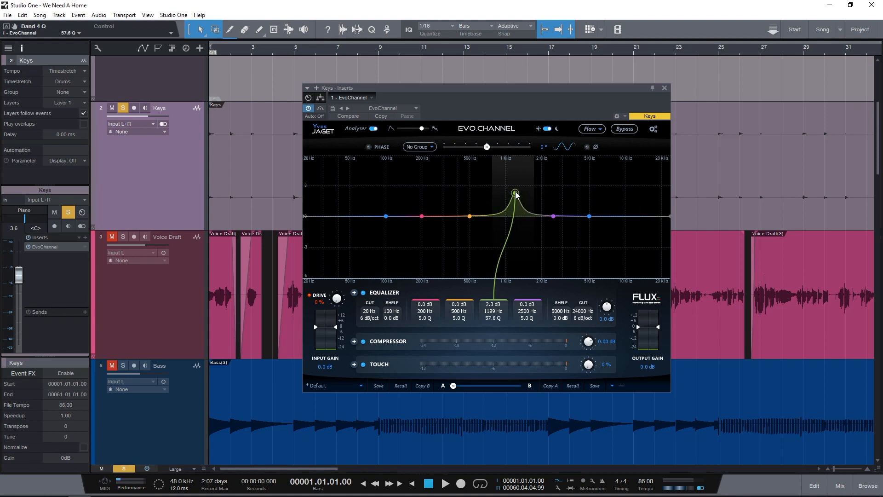
{"action": "left_click_drag", "start_coordinate": [516, 193], "coordinate": [506, 162]}
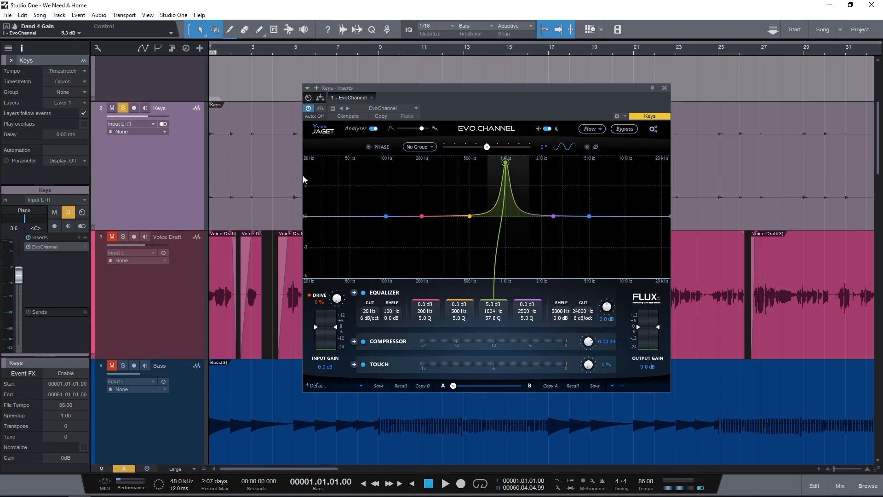
{"action": "right_click", "coordinate": [302, 175]}
{"action": "left_click", "coordinate": [330, 202]}
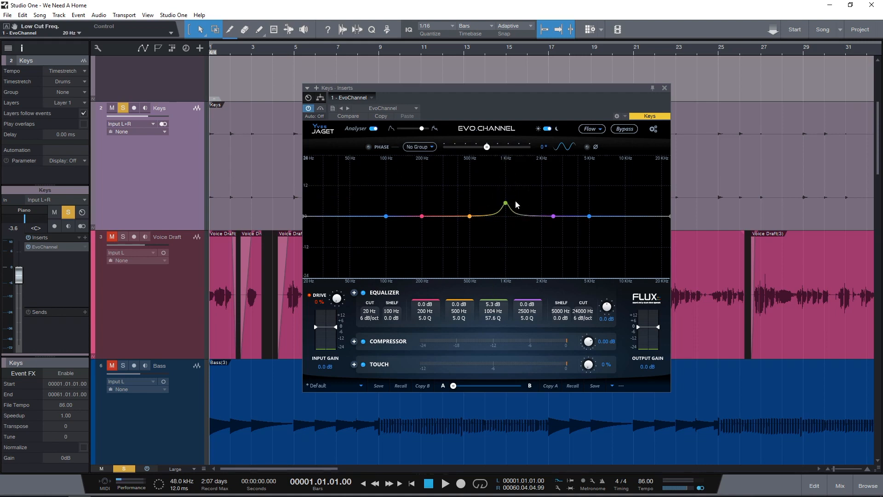
- Move the green band to 19.4 dB at 3432 Hz and play the track to hear the boost
{"action": "left_click_drag", "start_coordinate": [504, 204], "coordinate": [570, 169]}
{"action": "right_click", "coordinate": [306, 193]}
{"action": "key", "text": "space"}
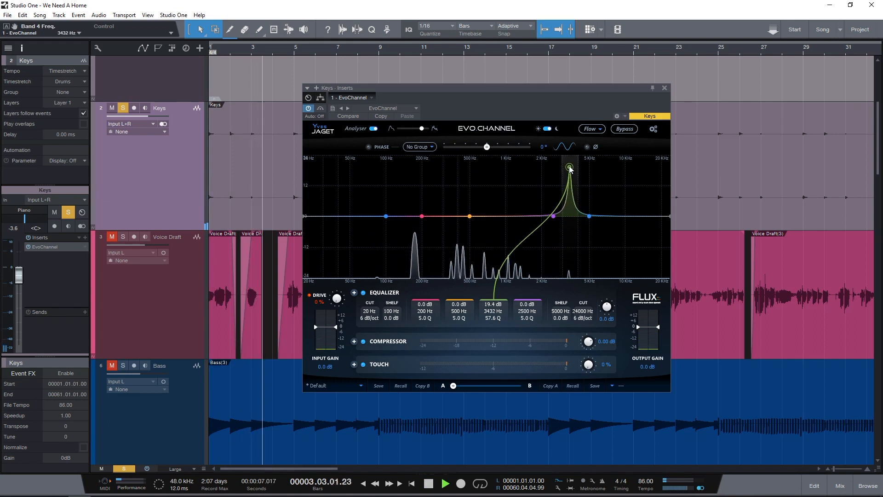
{"action": "key", "text": "space"}
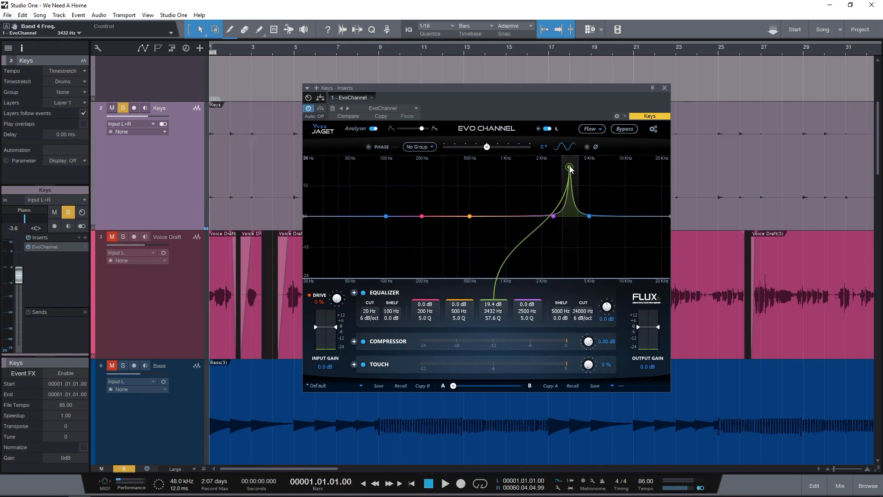
- Cut the green band to -13.1 dB at 3432 Hz and compare playback with the plugin active and bypassed
{"action": "left_click_drag", "start_coordinate": [570, 169], "coordinate": [574, 251]}
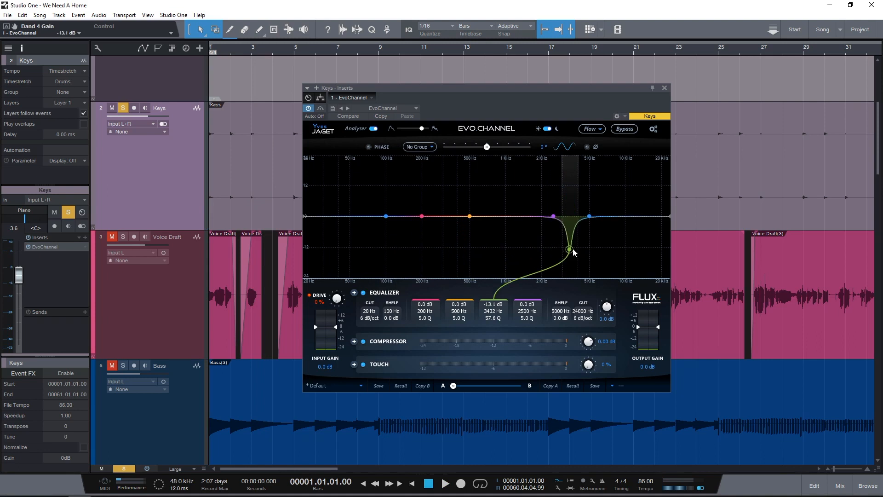
{"action": "key", "text": "space"}
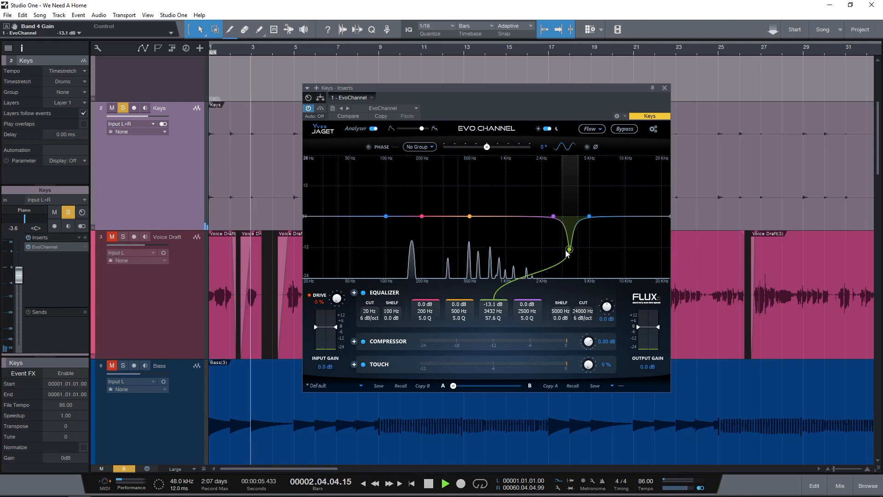
{"action": "key", "text": "space"}
{"action": "left_click", "coordinate": [625, 130]}
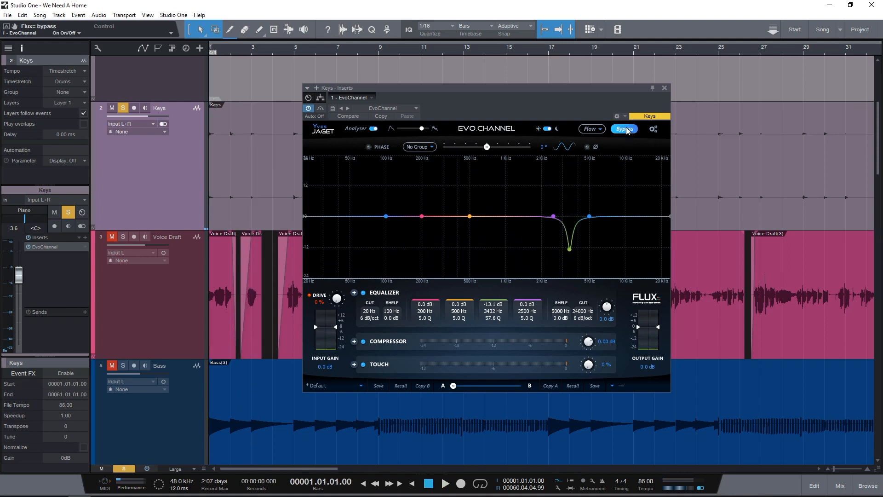
{"action": "key", "text": "space"}
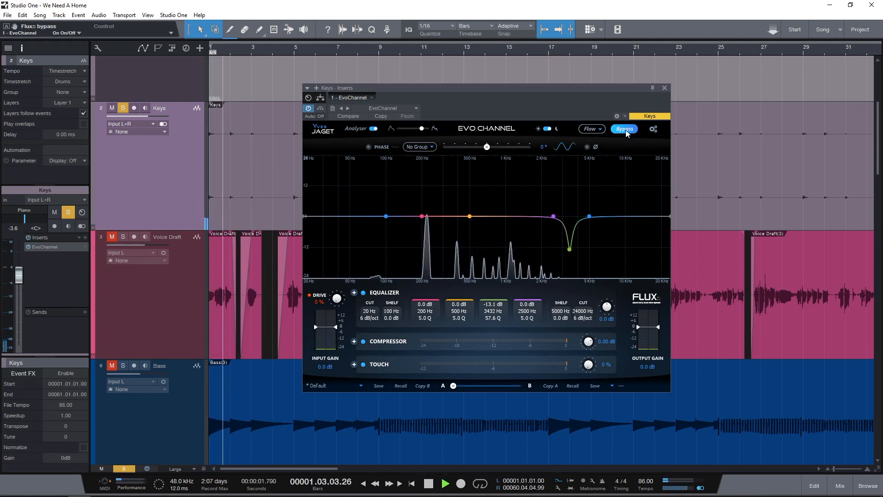
{"action": "left_click", "coordinate": [624, 130]}
{"action": "key", "text": "space"}
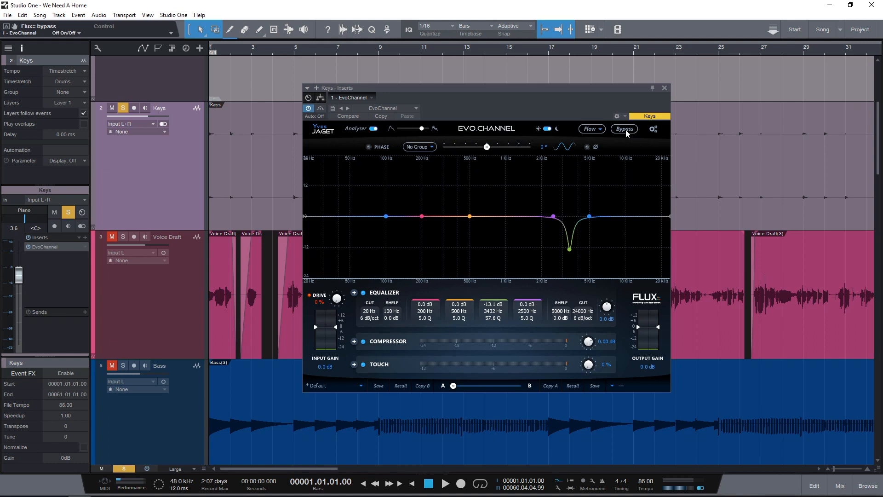
- Try the red band at 10.4 dB and 1881 Hz during playback, and reset the band
{"action": "left_click_drag", "start_coordinate": [423, 218], "coordinate": [539, 194]}
{"action": "key", "text": "space"}
{"action": "key", "text": "space"}
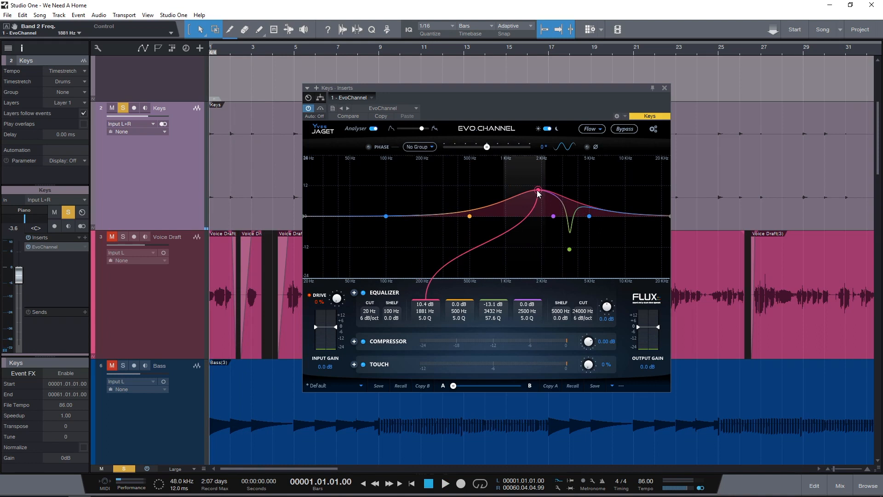
{"action": "double_click", "coordinate": [539, 191]}
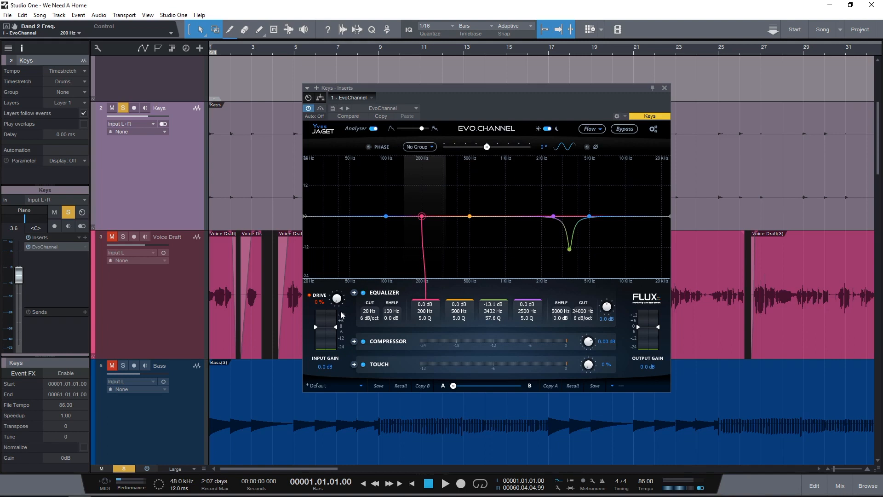
- Expand the equalizer section, set the low cut filter to 91 Hz with a 12 dB/oct slope, and play the track briefly
{"action": "left_click", "coordinate": [354, 291]}
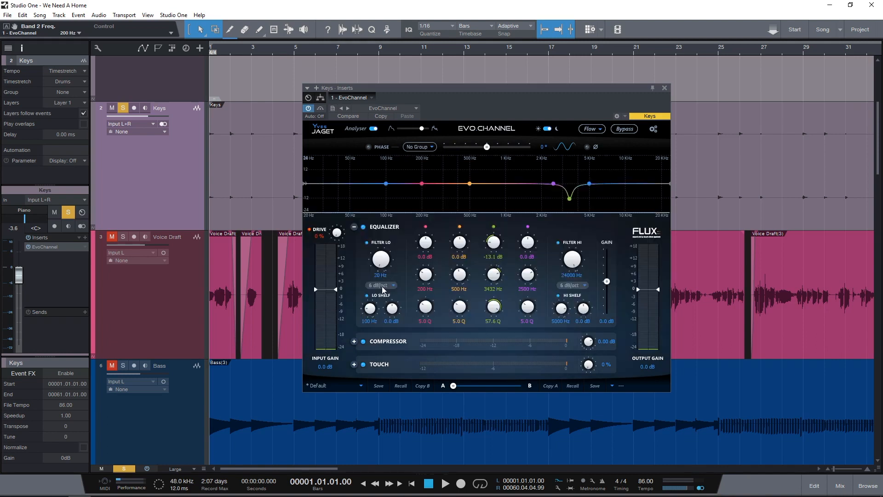
{"action": "left_click", "coordinate": [382, 288]}
{"action": "left_click", "coordinate": [386, 297]}
{"action": "left_click_drag", "start_coordinate": [388, 263], "coordinate": [387, 231]}
{"action": "key", "text": "space"}
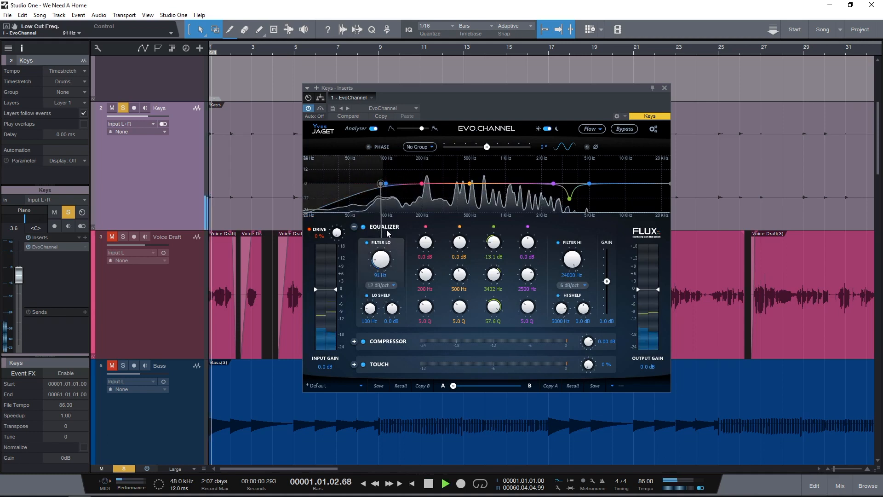
{"action": "key", "text": "space"}
- Raise the drive to about 61% and compare playback with the plugin active and bypassed
{"action": "left_click_drag", "start_coordinate": [338, 232], "coordinate": [340, 199]}
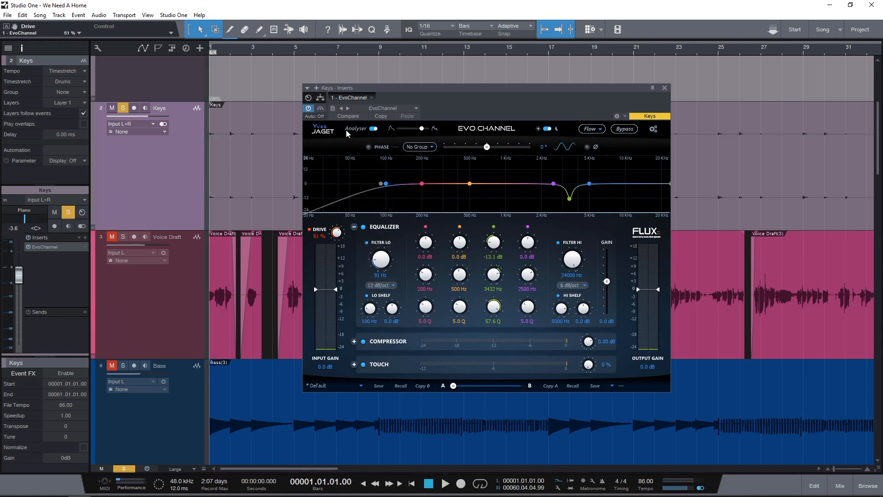
{"action": "key", "text": "space"}
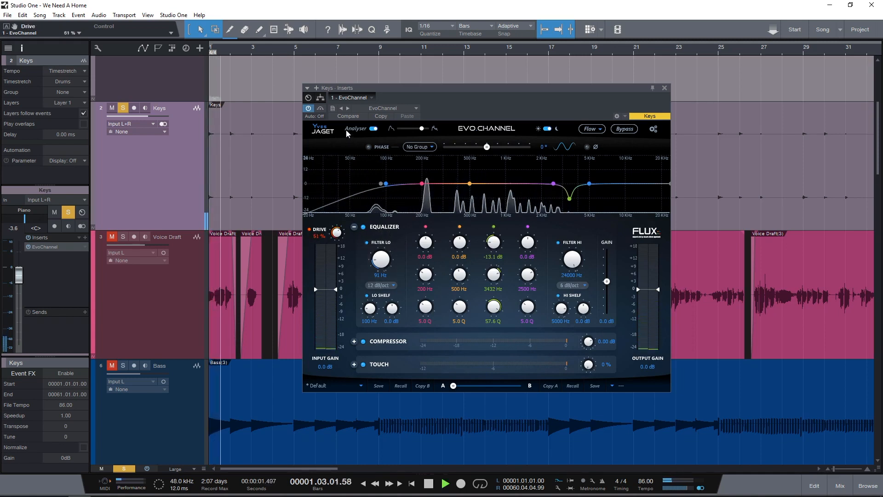
{"action": "key", "text": "space"}
{"action": "left_click", "coordinate": [621, 133]}
{"action": "key", "text": "space"}
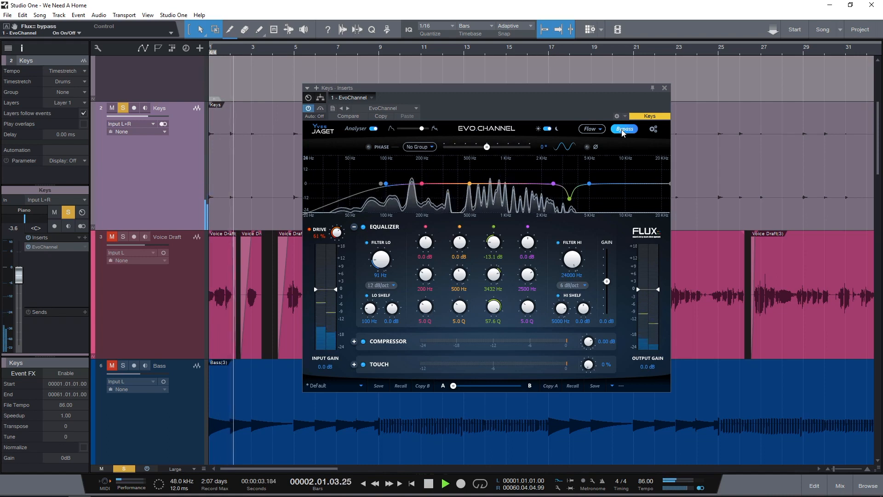
{"action": "key", "text": "space"}
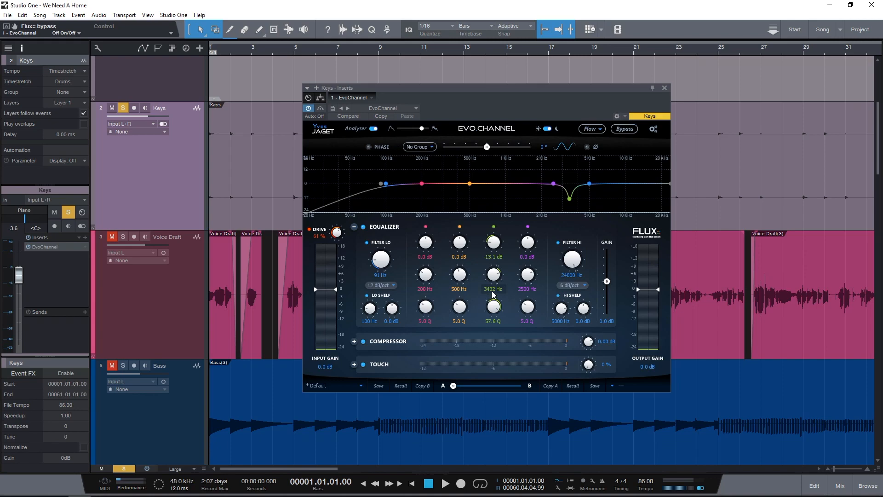
- Expand the compressor section, look through its modes, and toggle the release's Auto Adapt option off and on
{"action": "left_click", "coordinate": [354, 341]}
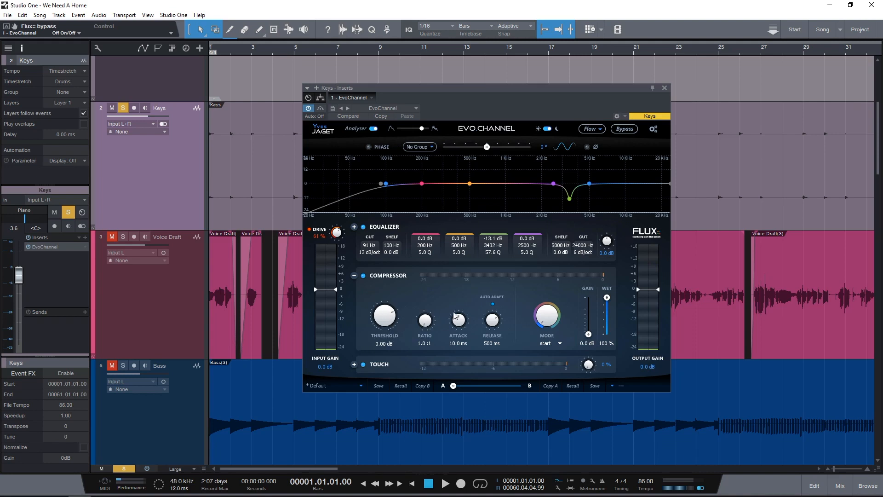
{"action": "left_click", "coordinate": [493, 305]}
{"action": "left_click", "coordinate": [542, 313]}
{"action": "left_click_drag", "start_coordinate": [552, 183], "coordinate": [565, 349]}
{"action": "left_click", "coordinate": [493, 305]}
{"action": "left_click", "coordinate": [493, 304]}
- Lower the green band's gain to -16.1 dB while the track plays, and stop playback
{"action": "key", "text": "space"}
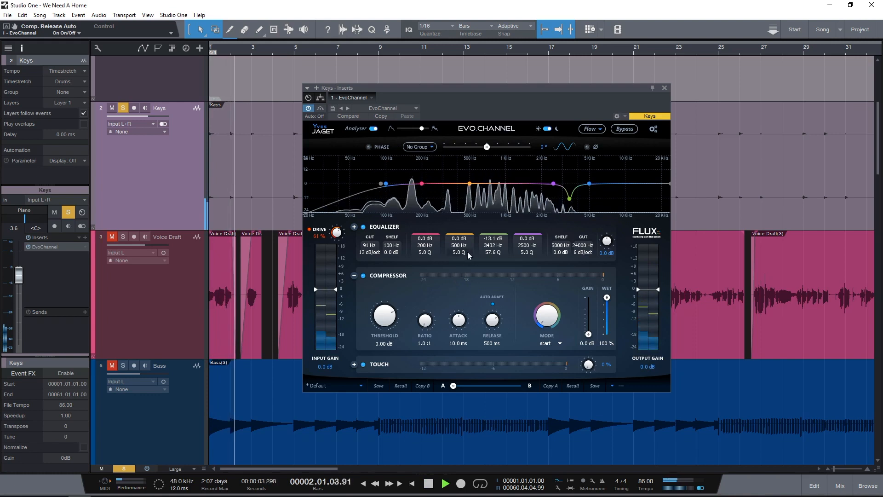
{"action": "left_click_drag", "start_coordinate": [491, 240], "coordinate": [477, 294]}
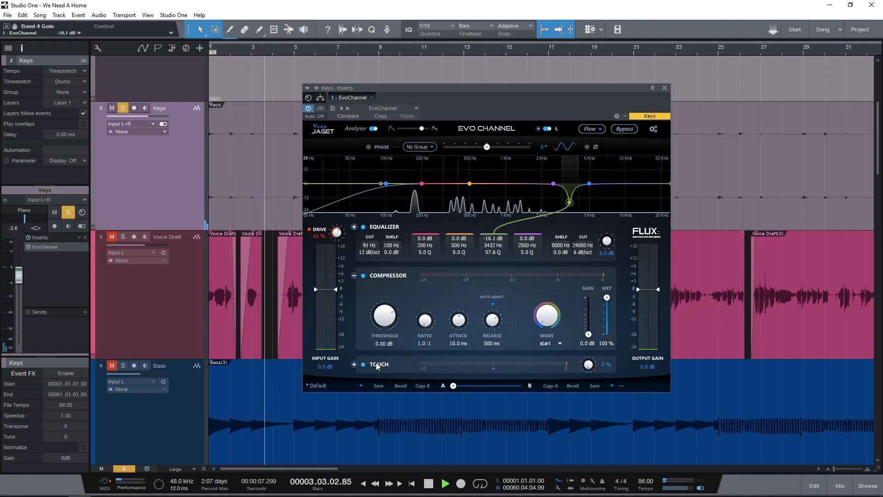
{"action": "key", "text": "space"}
- Set the compressor to a -18.03 dB threshold, 4.0:1 ratio, 2.0 ms attack and 243 ms release, and audition the track
{"action": "scroll", "coordinate": [385, 321], "scroll_direction": "down", "scroll_amount": 1}
{"action": "scroll", "coordinate": [385, 320], "scroll_direction": "down", "scroll_amount": 5}
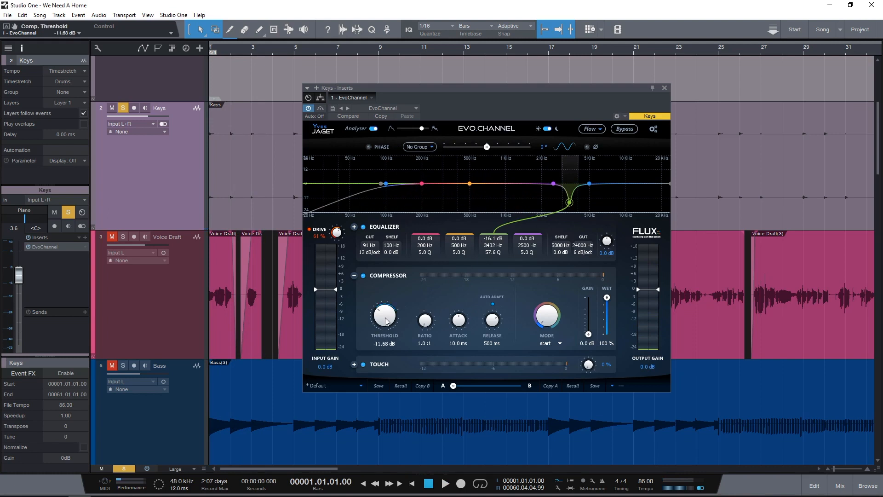
{"action": "scroll", "coordinate": [426, 325], "scroll_direction": "up", "scroll_amount": 3}
{"action": "scroll", "coordinate": [463, 321], "scroll_direction": "down", "scroll_amount": 3}
{"action": "scroll", "coordinate": [496, 328], "scroll_direction": "down", "scroll_amount": 3}
{"action": "key", "text": "space"}
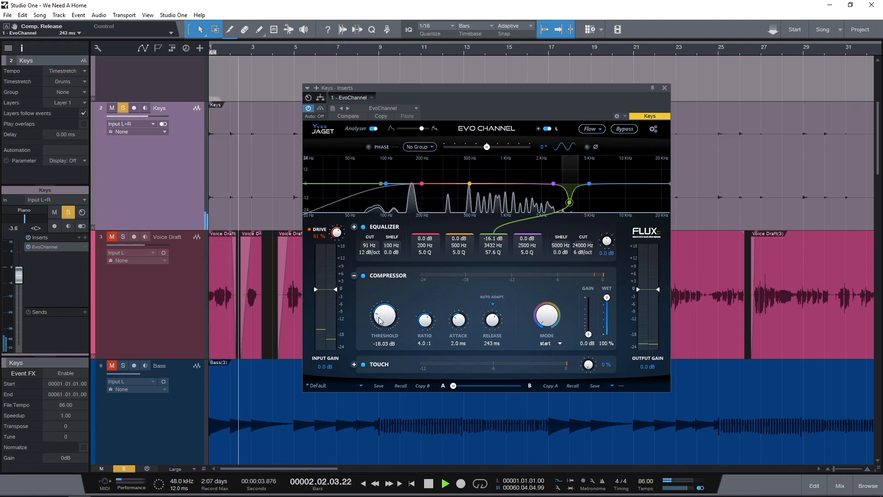
{"action": "key", "text": "space"}
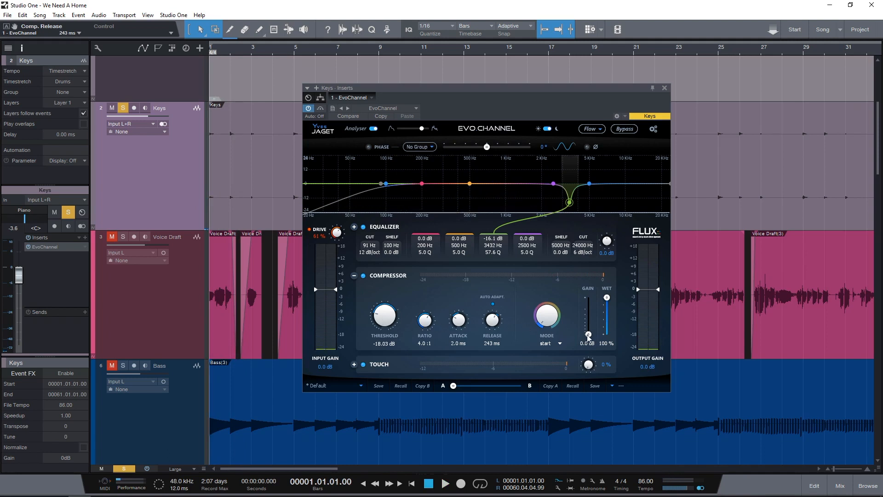
- Raise the compressor's output gain to 3.9 dB and audition the track
{"action": "left_click_drag", "start_coordinate": [588, 336], "coordinate": [587, 325]}
{"action": "key", "text": "space"}
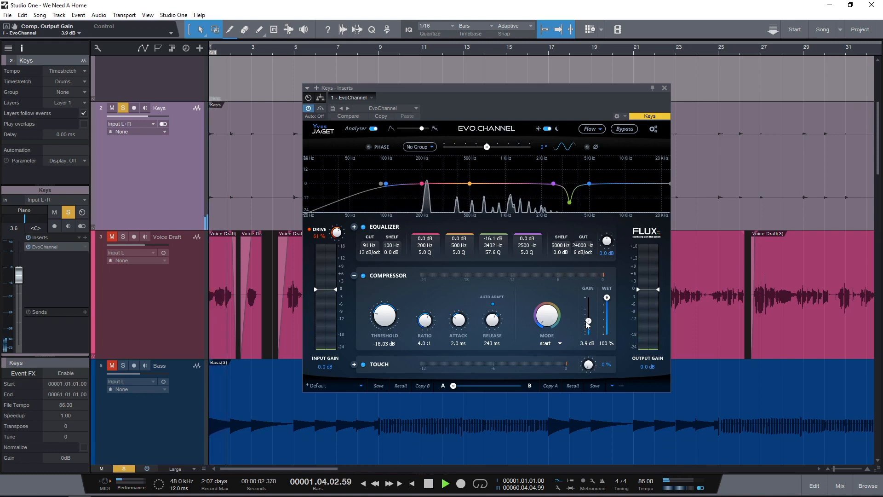
{"action": "key", "text": "space"}
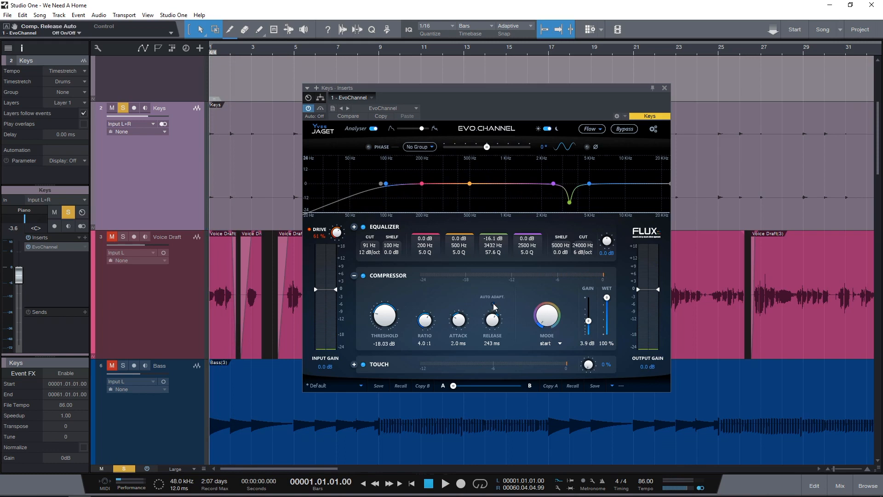
- Compare playback of the compressed track with the release's Auto Adapt option off and on
{"action": "key", "text": "space"}
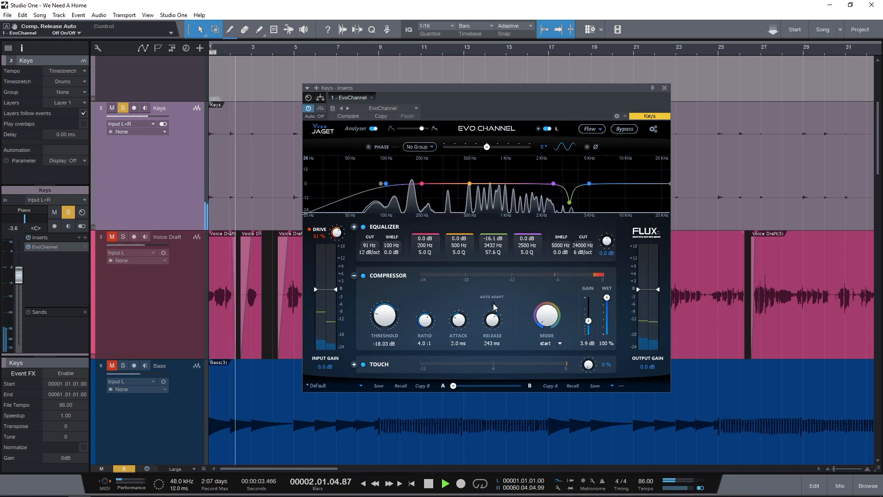
{"action": "key", "text": "space"}
{"action": "key", "text": "space"}
{"action": "left_click", "coordinate": [493, 304]}
{"action": "key", "text": "space"}
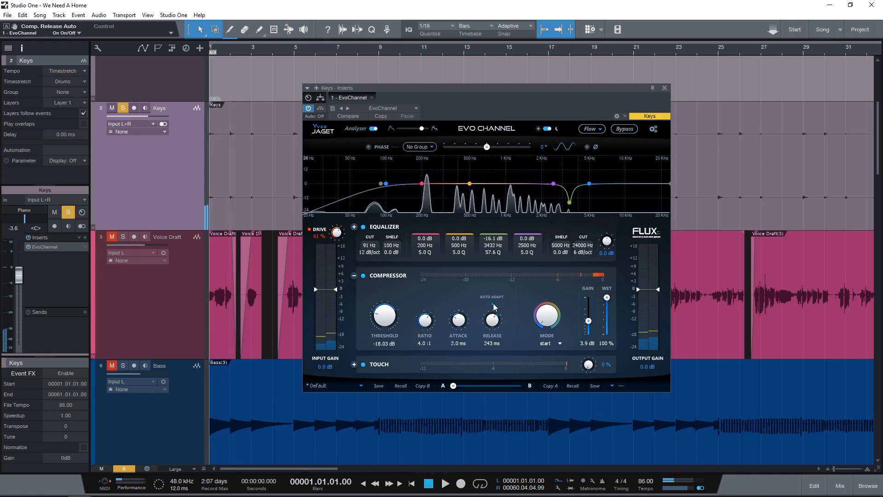
- Set the compressor mode to Piano and start playback
{"action": "left_click", "coordinate": [551, 344]}
{"action": "left_click", "coordinate": [552, 342]}
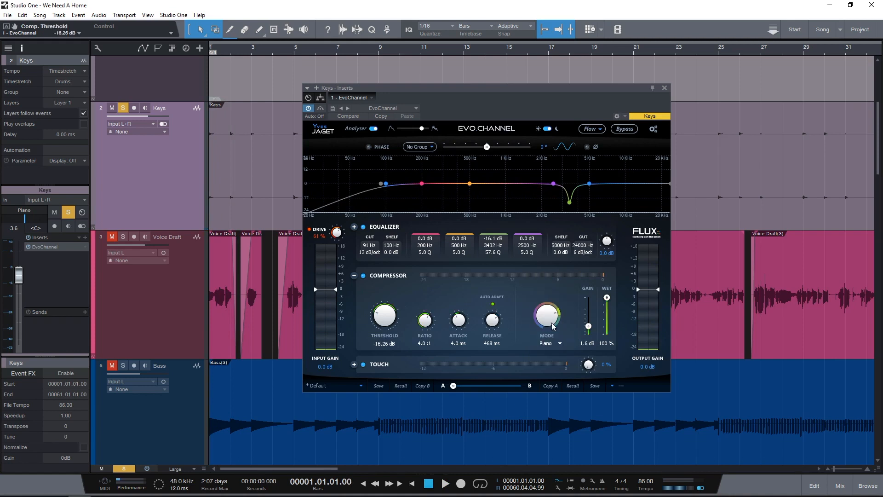
{"action": "key", "text": "space"}
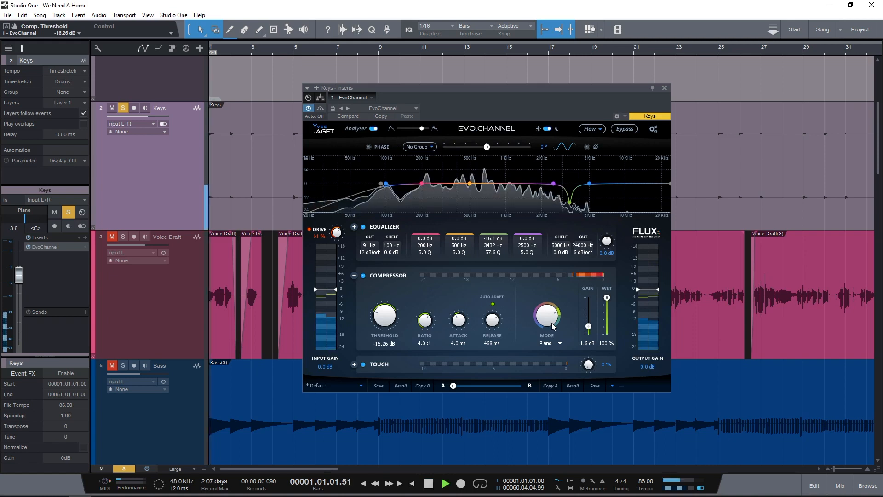
- Lower the compressor threshold to -27.27 dB while the track plays
{"action": "scroll", "coordinate": [385, 317], "scroll_direction": "down", "scroll_amount": 2}
{"action": "scroll", "coordinate": [386, 320], "scroll_direction": "down", "scroll_amount": 5}
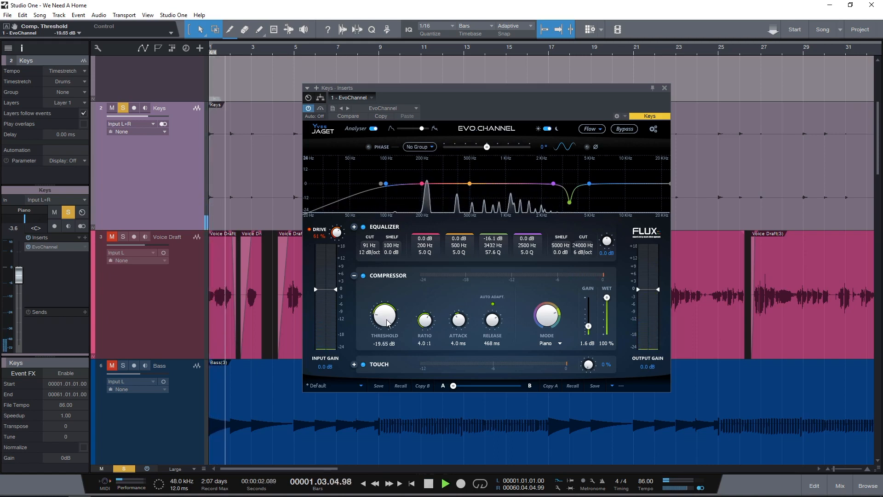
{"action": "scroll", "coordinate": [387, 322], "scroll_direction": "down", "scroll_amount": 1}
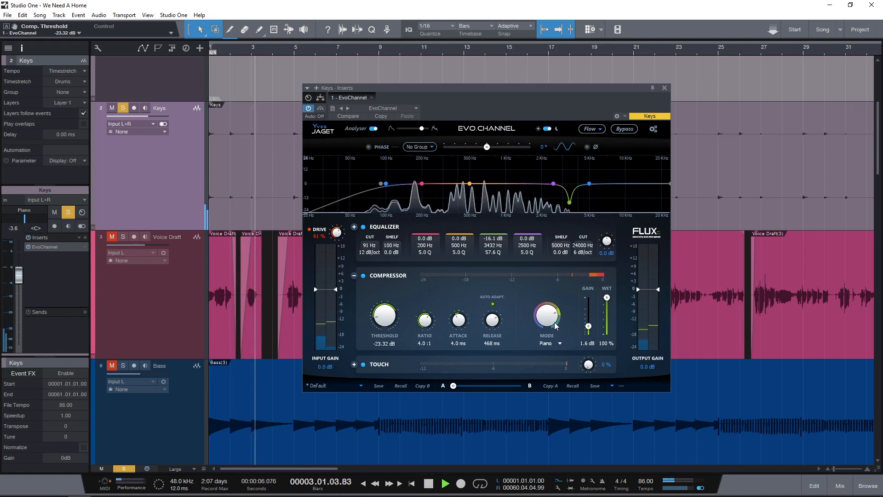
{"action": "scroll", "coordinate": [385, 331], "scroll_direction": "down", "scroll_amount": 4}
{"action": "scroll", "coordinate": [385, 333], "scroll_direction": "down", "scroll_amount": 1}
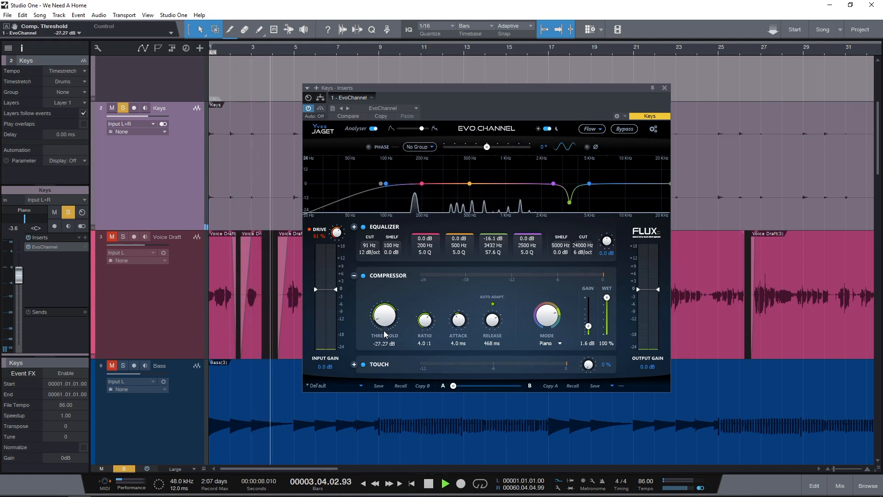
- Raise the compressor's output gain to 4.1 dB and audition the Keys track from the start
{"action": "key", "text": "Home"}
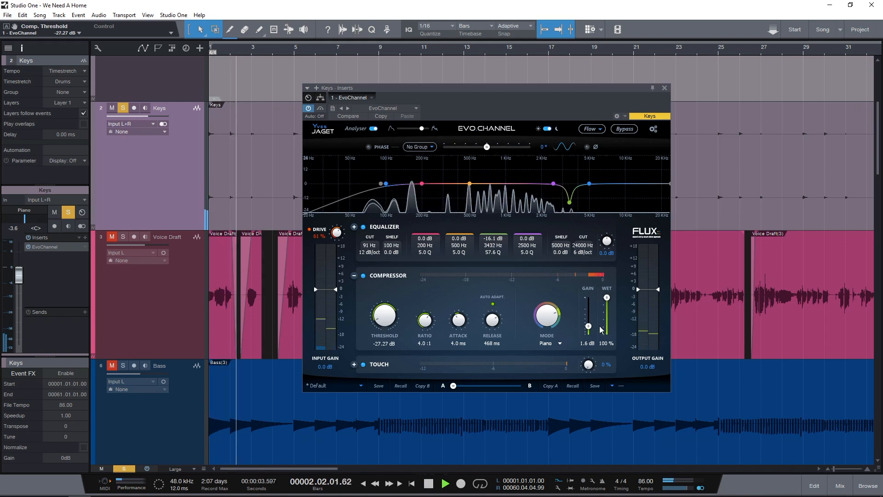
{"action": "key", "text": "space"}
{"action": "scroll", "coordinate": [590, 324], "scroll_direction": "up", "scroll_amount": 2}
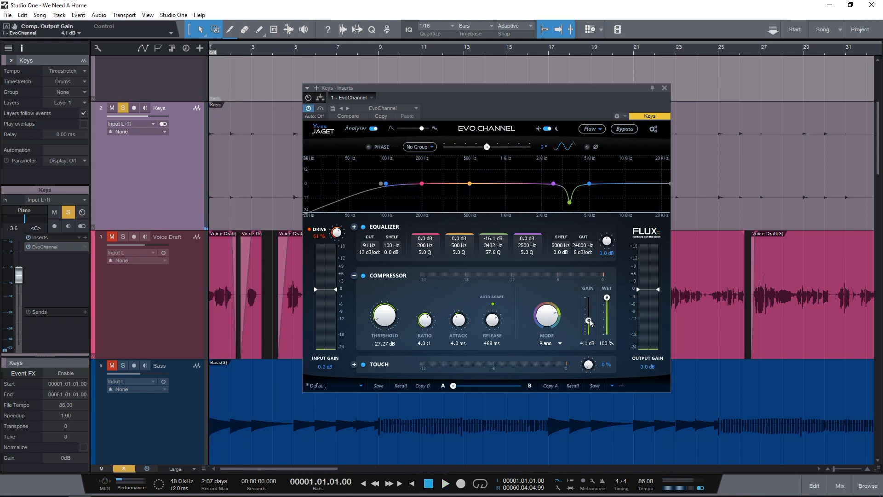
{"action": "key", "text": "space"}
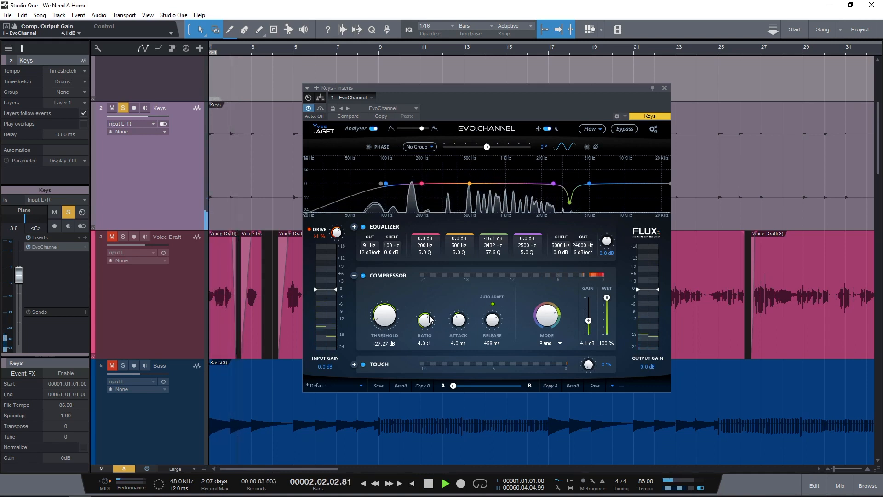
{"action": "key", "text": "space"}
- Compare playback of the Keys track with the compressor mode set to start and then back to Piano
{"action": "left_click", "coordinate": [552, 343]}
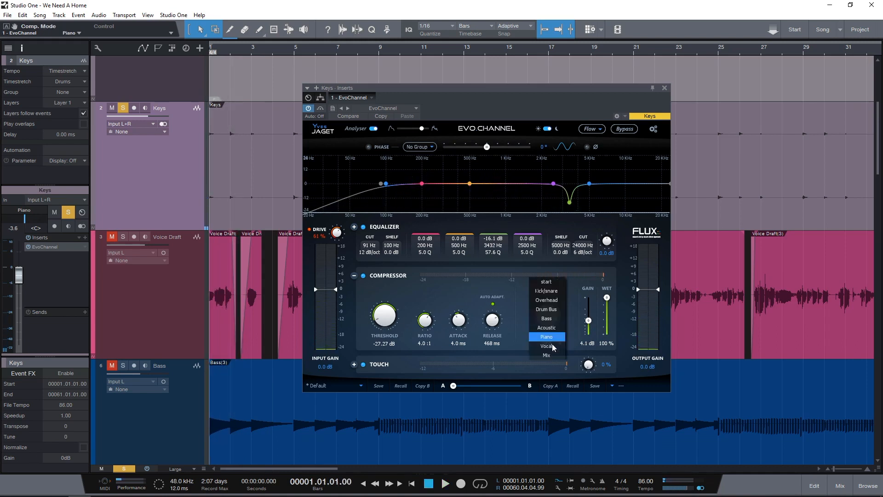
{"action": "left_click", "coordinate": [546, 282]}
{"action": "key", "text": "space"}
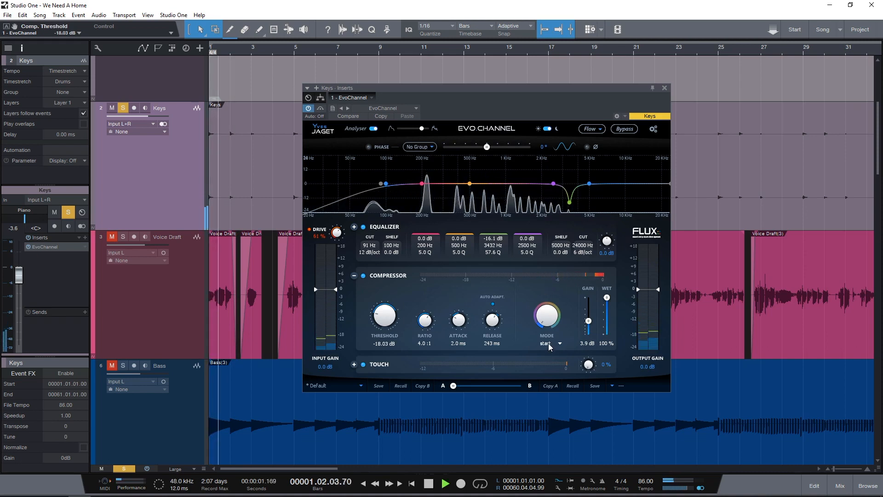
{"action": "left_click", "coordinate": [549, 343]}
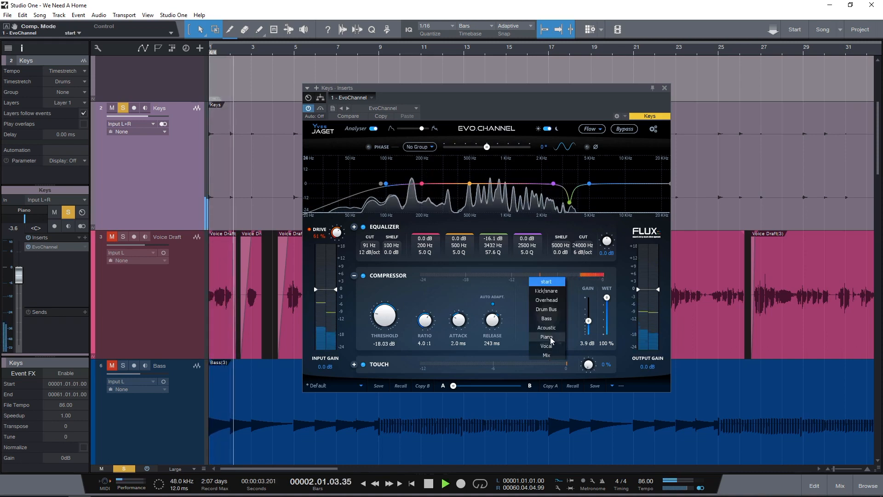
{"action": "left_click", "coordinate": [552, 341]}
{"action": "key", "text": "space"}
{"action": "key", "text": "space"}
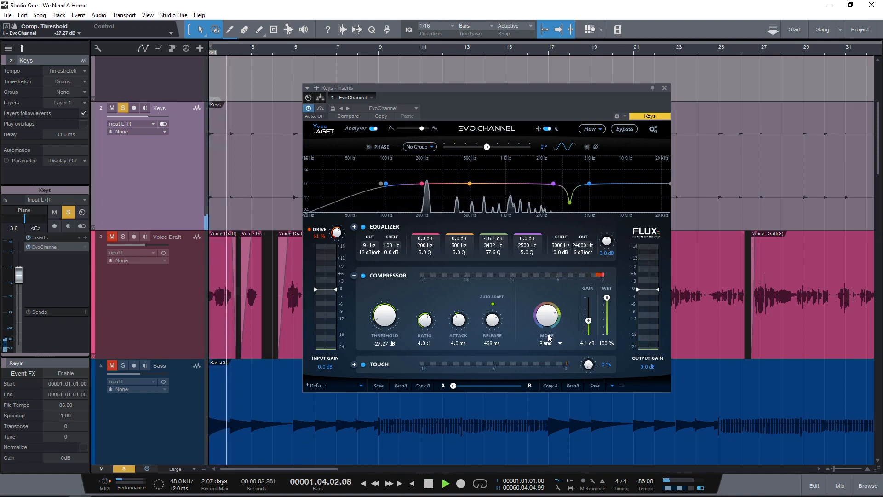
{"action": "key", "text": "space"}
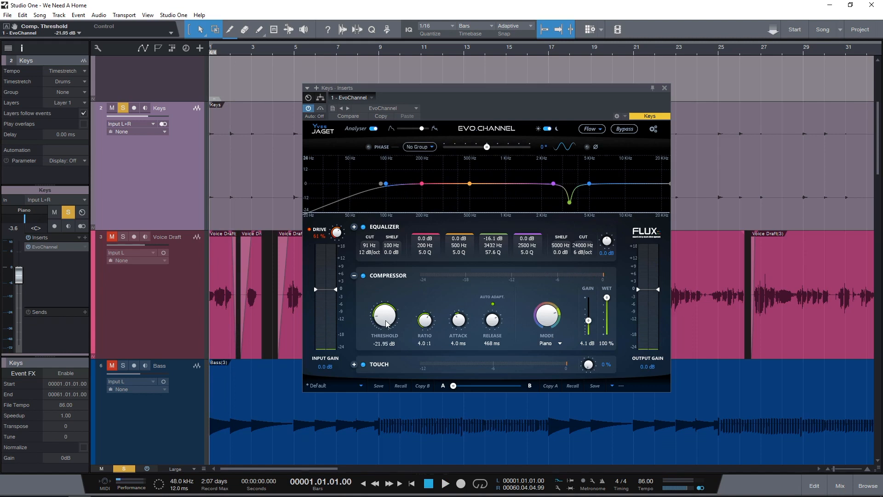
- Raise the compressor threshold to -21.95 dB and set its output gain to 3.2 dB while auditioning the track
{"action": "left_click_drag", "start_coordinate": [386, 324], "coordinate": [458, 332]}
{"action": "scroll", "coordinate": [592, 328], "scroll_direction": "down", "scroll_amount": 3}
{"action": "key", "text": "space"}
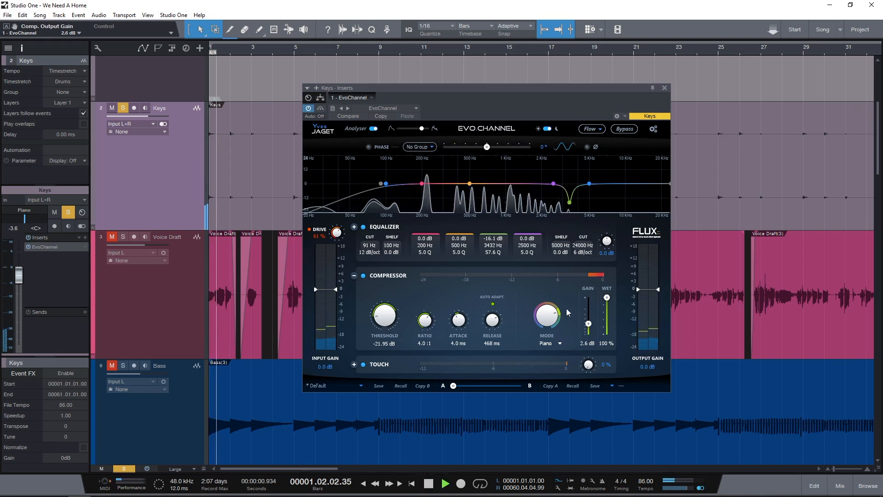
{"action": "scroll", "coordinate": [590, 324], "scroll_direction": "up", "scroll_amount": 2}
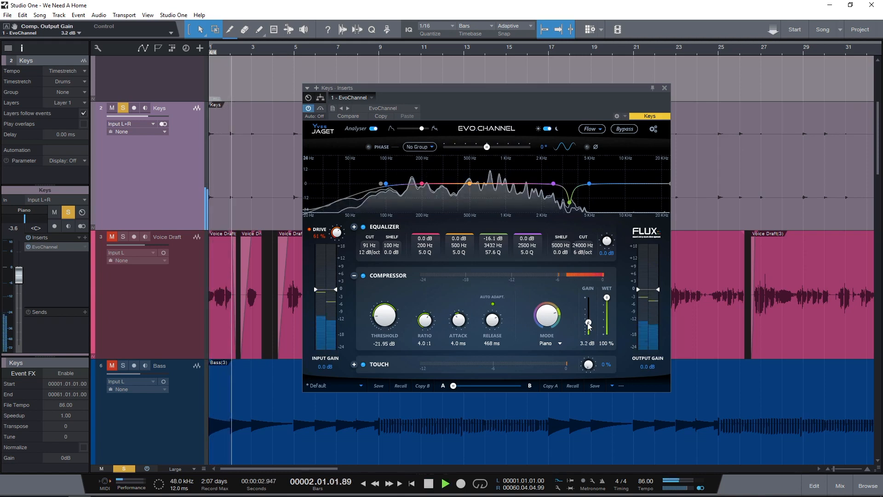
{"action": "key", "text": "space"}
- Compare playback of the soloed Keys track with the plugin bypassed and active
{"action": "left_click", "coordinate": [624, 129]}
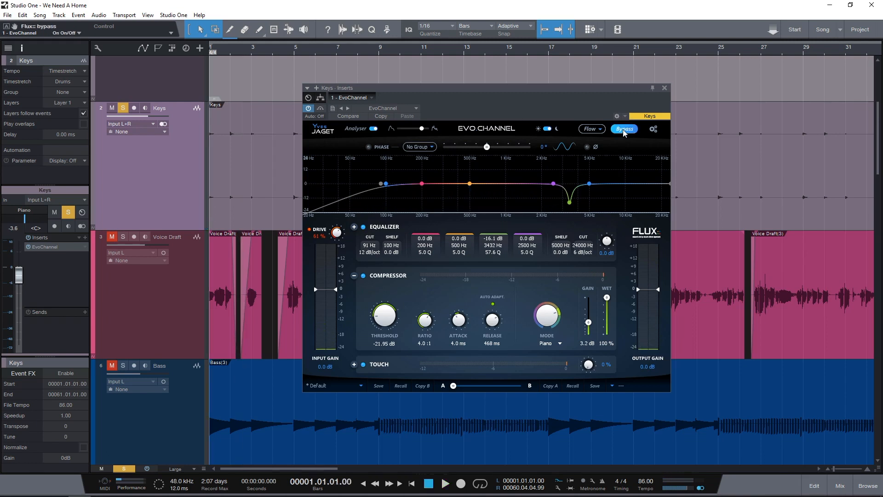
{"action": "key", "text": "space"}
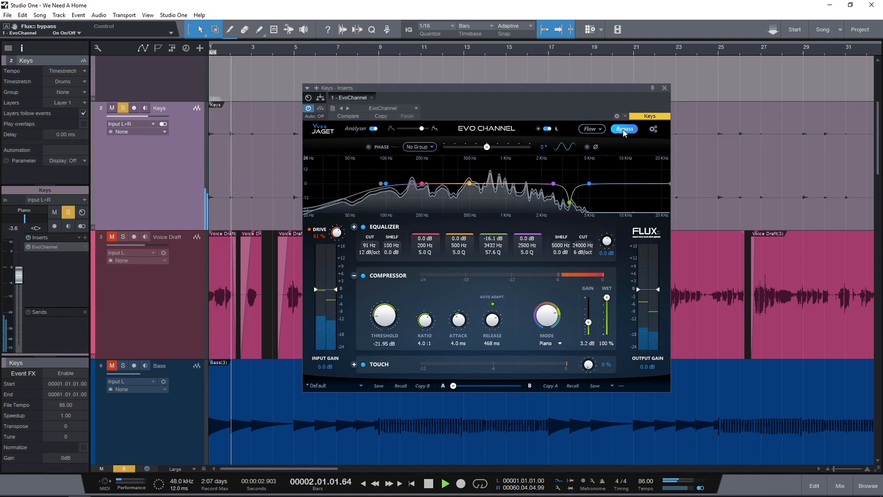
{"action": "key", "text": "space"}
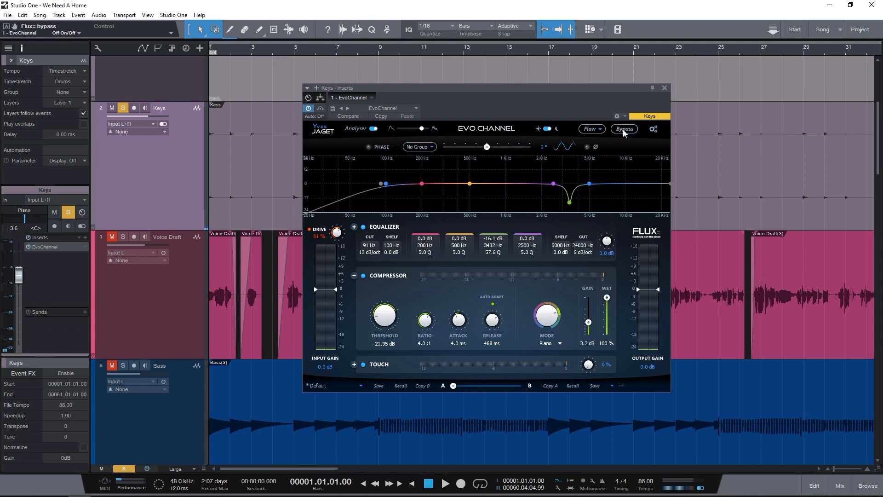
{"action": "key", "text": "space"}
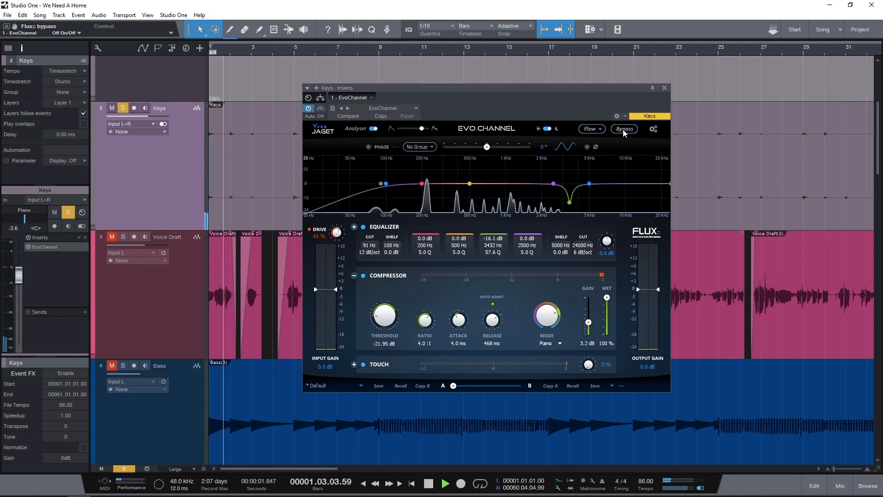
{"action": "key", "text": "space"}
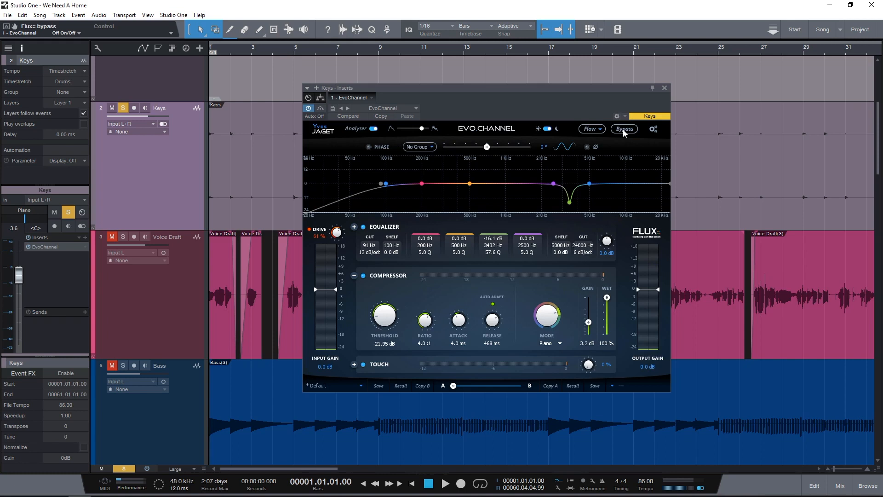
- Unsolo the Keys track and audition the full mix from the start with the plugin active
{"action": "key", "text": "s"}
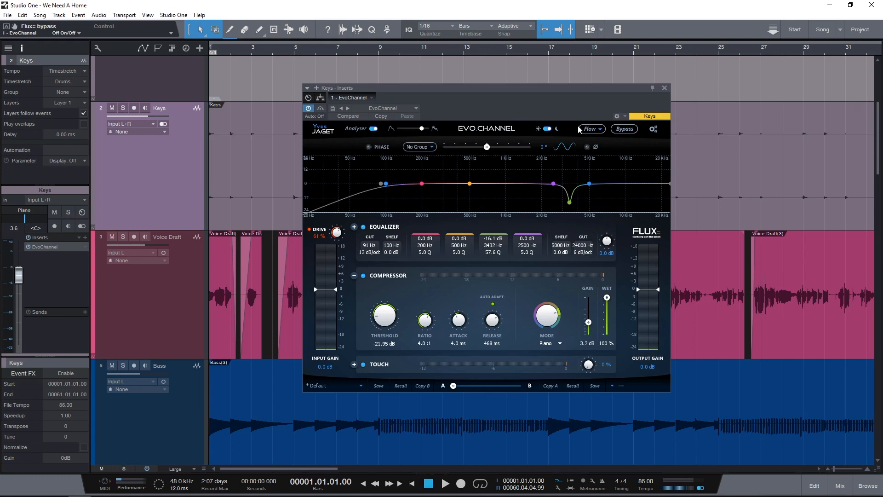
{"action": "key", "text": "space"}
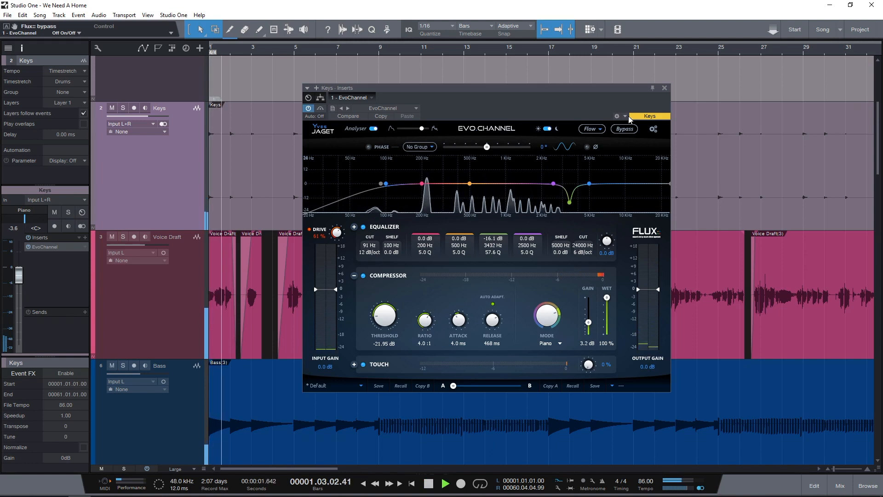
{"action": "key", "text": "space"}
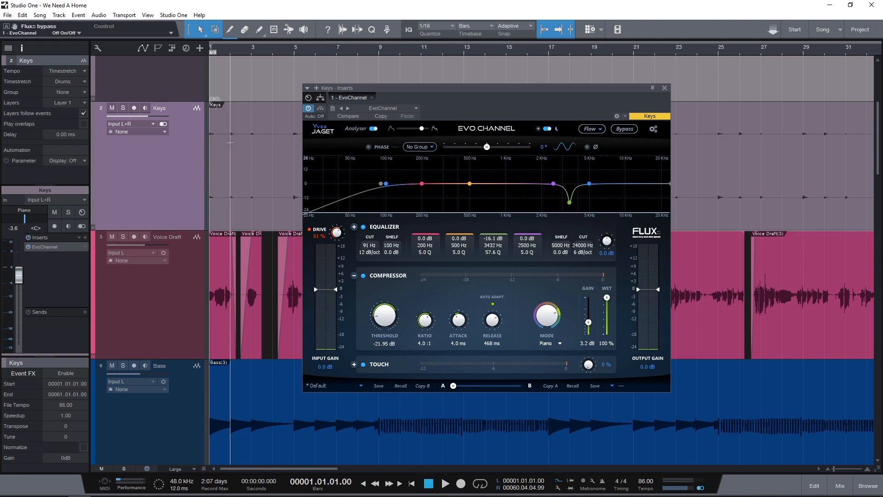
{"action": "key", "text": "space"}
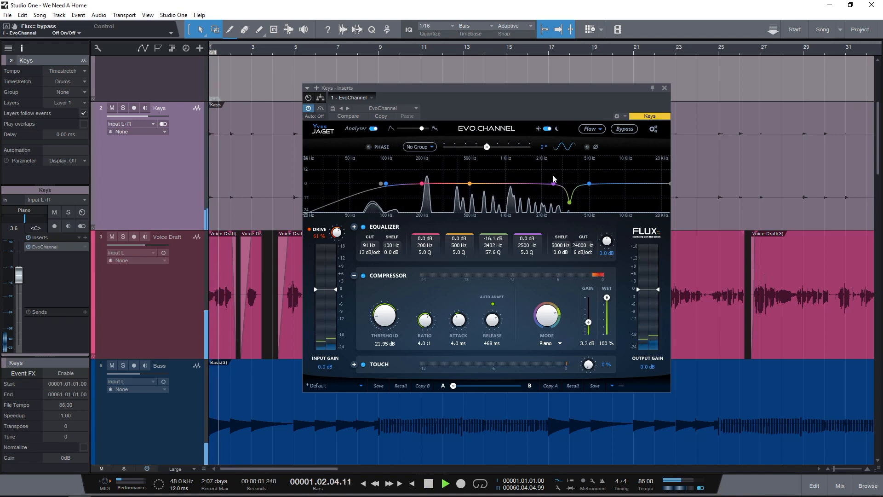
{"action": "key", "text": "space"}
- Play the full mix with the plugin bypassed, and reactivate the plugin once playback is stopped
{"action": "left_click", "coordinate": [624, 130]}
{"action": "key", "text": "space"}
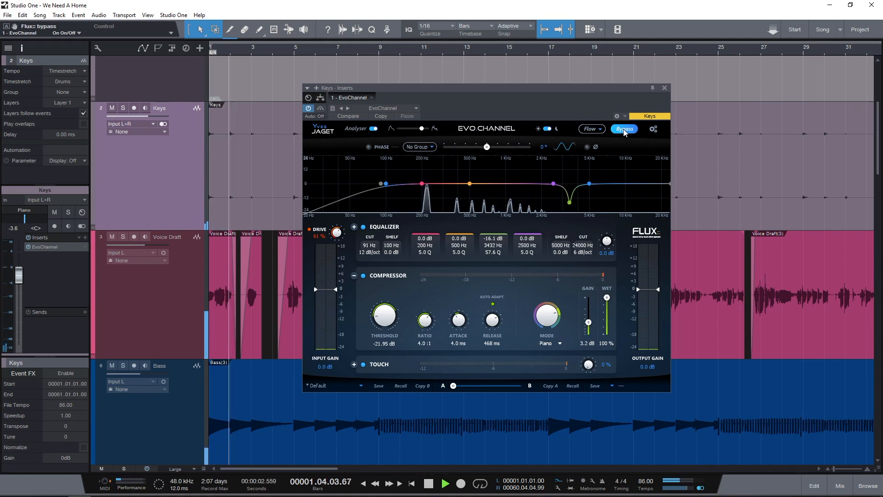
{"action": "key", "text": "space"}
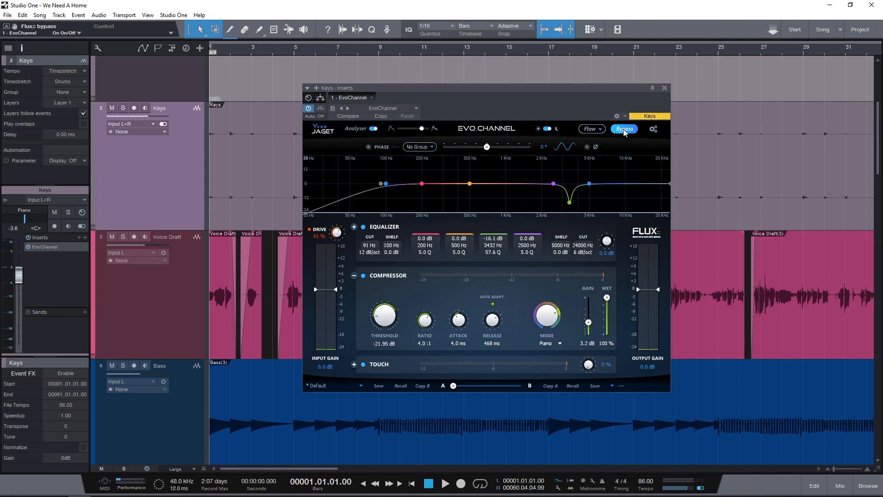
{"action": "left_click", "coordinate": [624, 130]}
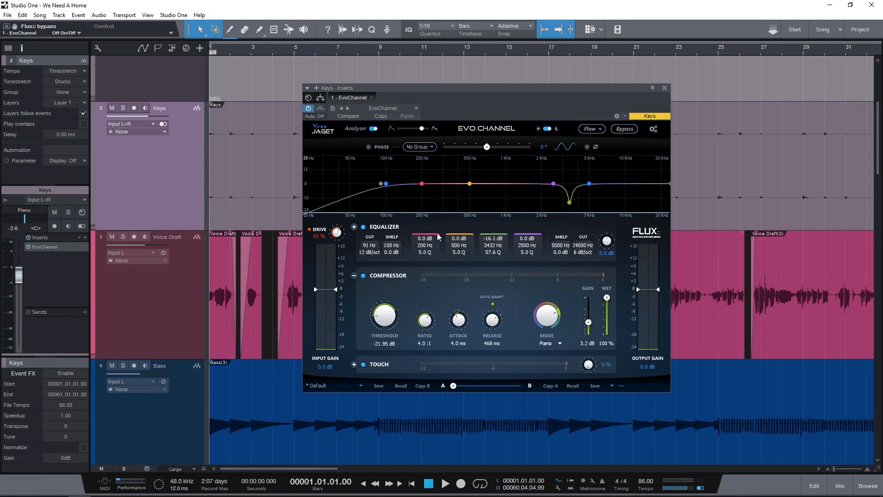